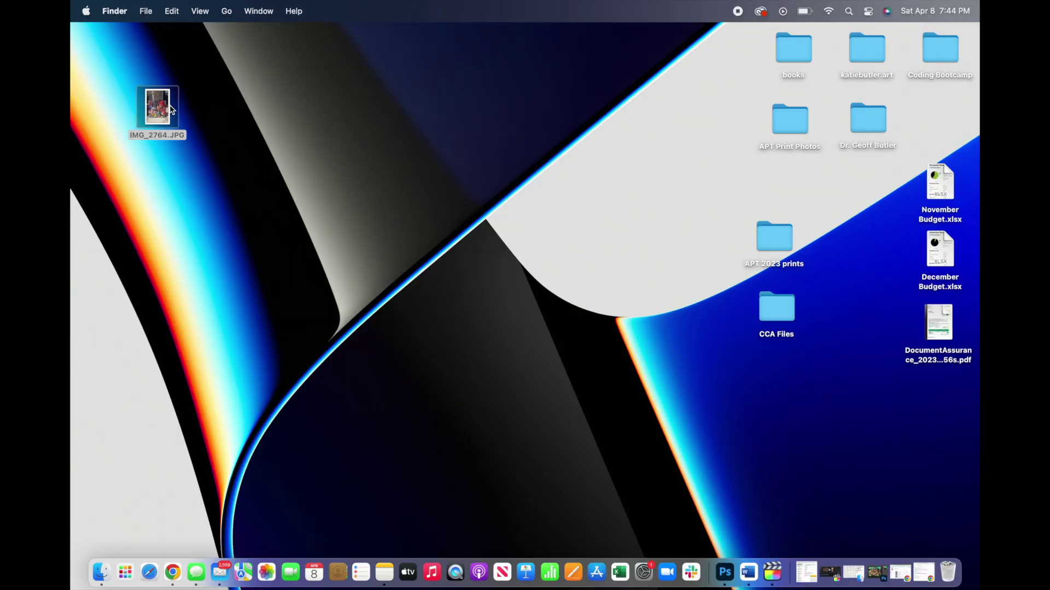
- Open IMG_2764.JPG in Preview, move its window aside and zoom in and out to inspect it
{"action": "double_click", "coordinate": [157, 107]}
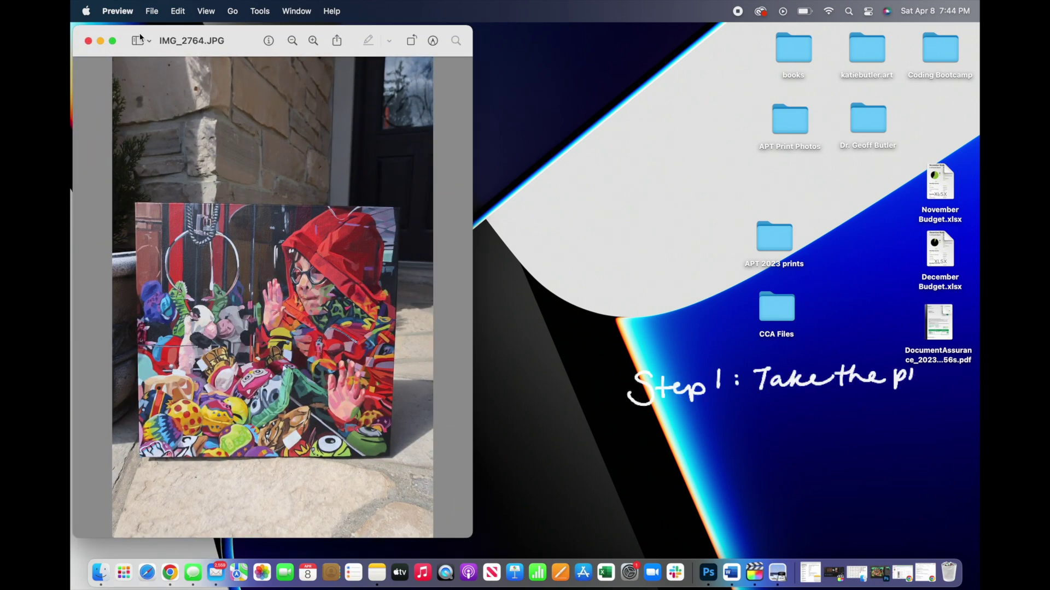
{"action": "left_click_drag", "start_coordinate": [131, 32], "coordinate": [288, 33]}
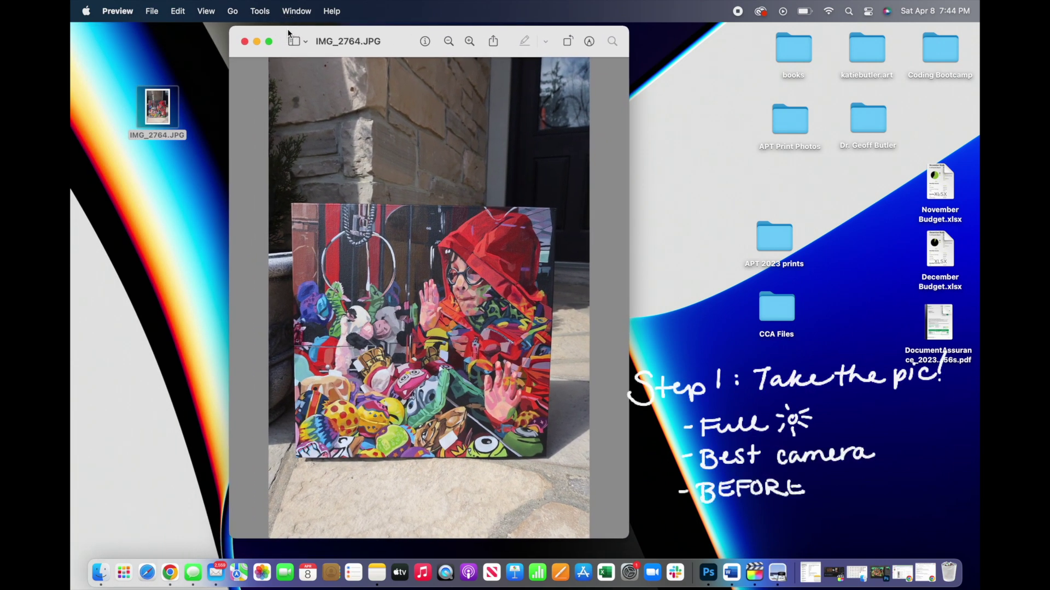
{"action": "scroll", "coordinate": [359, 257], "scroll_direction": "up", "scroll_amount": 10}
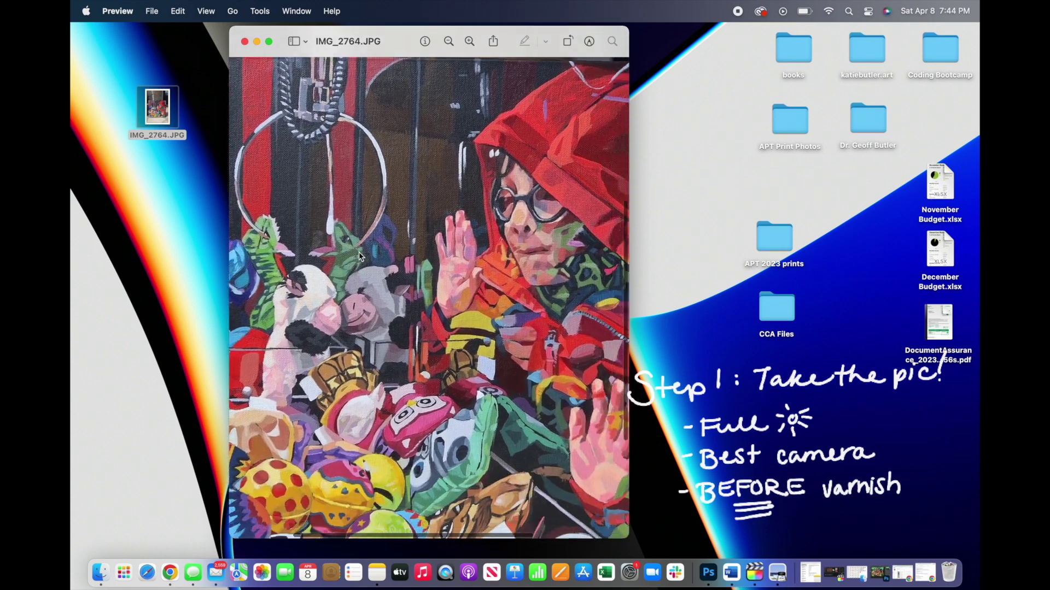
{"action": "scroll", "coordinate": [358, 253], "scroll_direction": "down", "scroll_amount": 10}
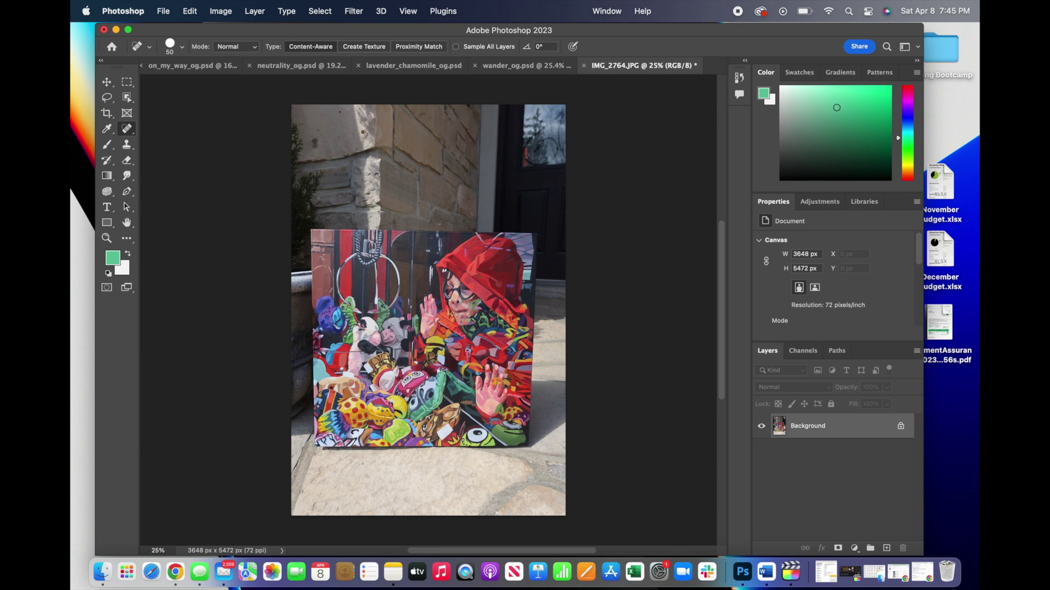
- Choose the Perspective Crop Tool from the Crop tool group
{"action": "left_click", "coordinate": [111, 115]}
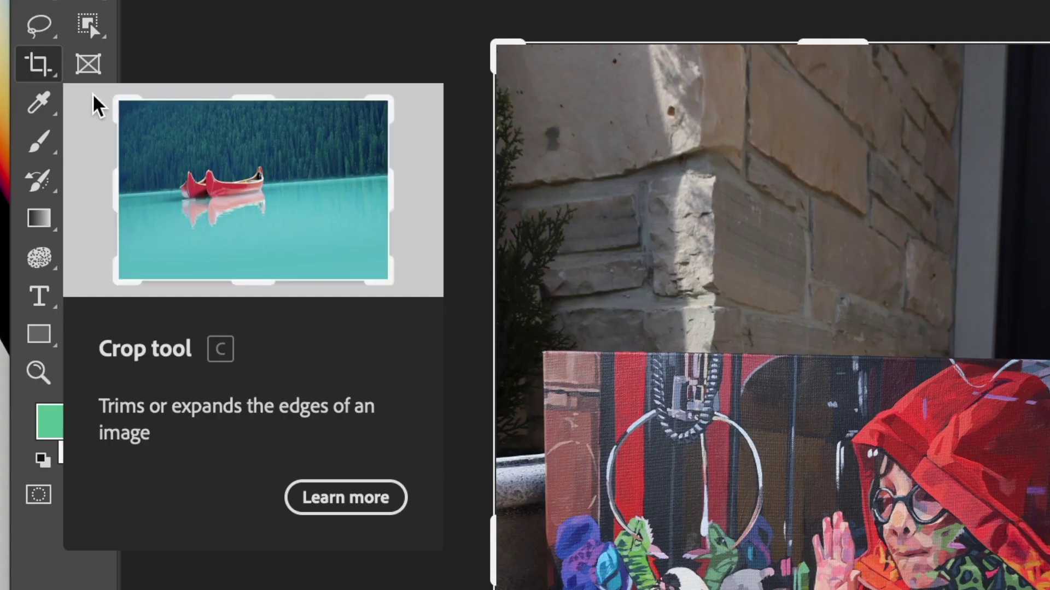
{"action": "left_click", "coordinate": [114, 118]}
{"action": "left_click_drag", "start_coordinate": [58, 77], "coordinate": [141, 98]}
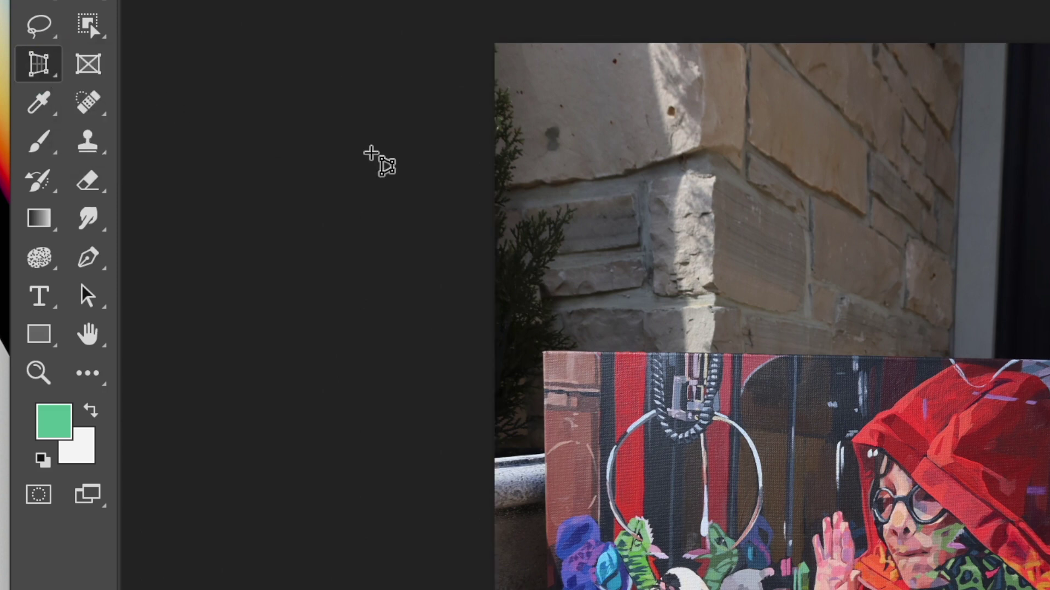
{"action": "scroll", "coordinate": [276, 206], "scroll_direction": "down", "scroll_amount": 2}
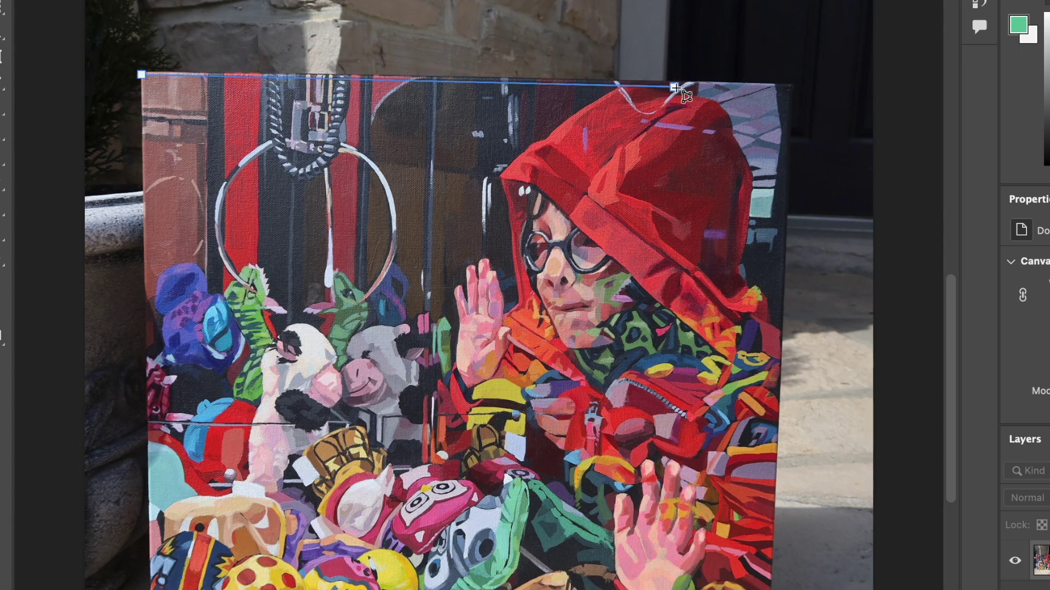
- Mark the painting's corners, fine-tune the grid and commit the crop to 3054 × 3036 px
{"action": "left_click", "coordinate": [787, 85]}
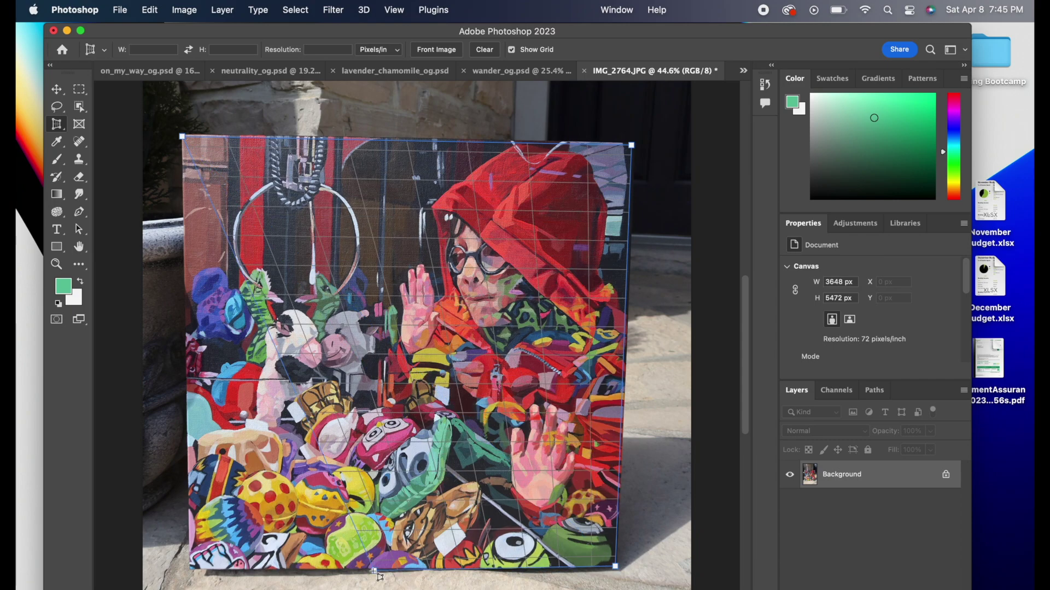
{"action": "left_click", "coordinate": [194, 570]}
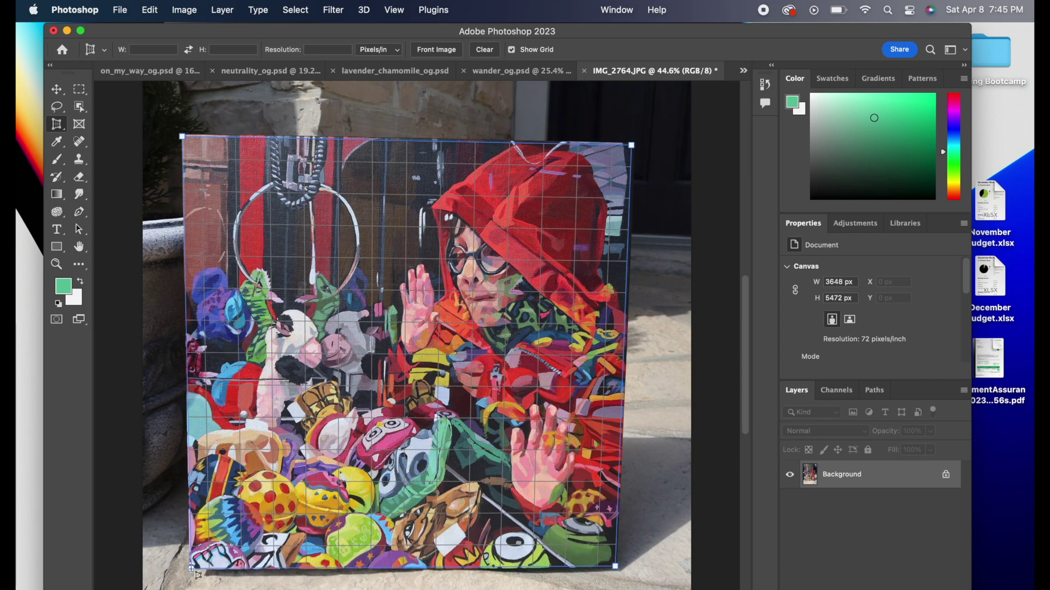
{"action": "scroll", "coordinate": [483, 197], "scroll_direction": "up", "scroll_amount": 5}
{"action": "scroll", "coordinate": [387, 183], "scroll_direction": "left", "scroll_amount": 10}
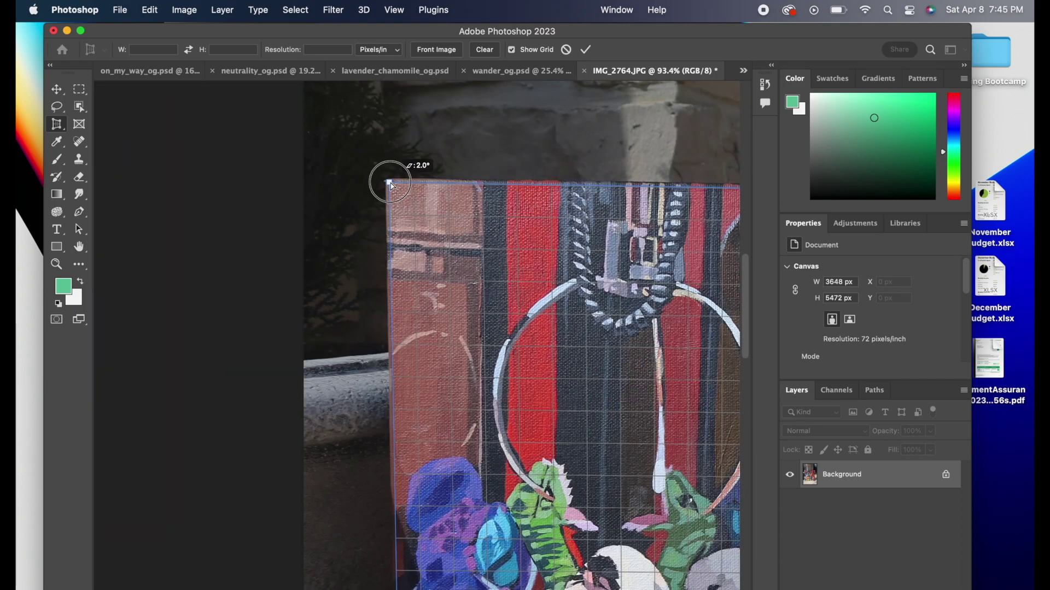
{"action": "scroll", "coordinate": [350, 339], "scroll_direction": "down", "scroll_amount": 15}
{"action": "scroll", "coordinate": [350, 339], "scroll_direction": "right", "scroll_amount": 5}
{"action": "left_click_drag", "start_coordinate": [261, 504], "coordinate": [263, 507]}
{"action": "scroll", "coordinate": [415, 500], "scroll_direction": "right", "scroll_amount": 5}
{"action": "scroll", "coordinate": [570, 496], "scroll_direction": "down", "scroll_amount": 6}
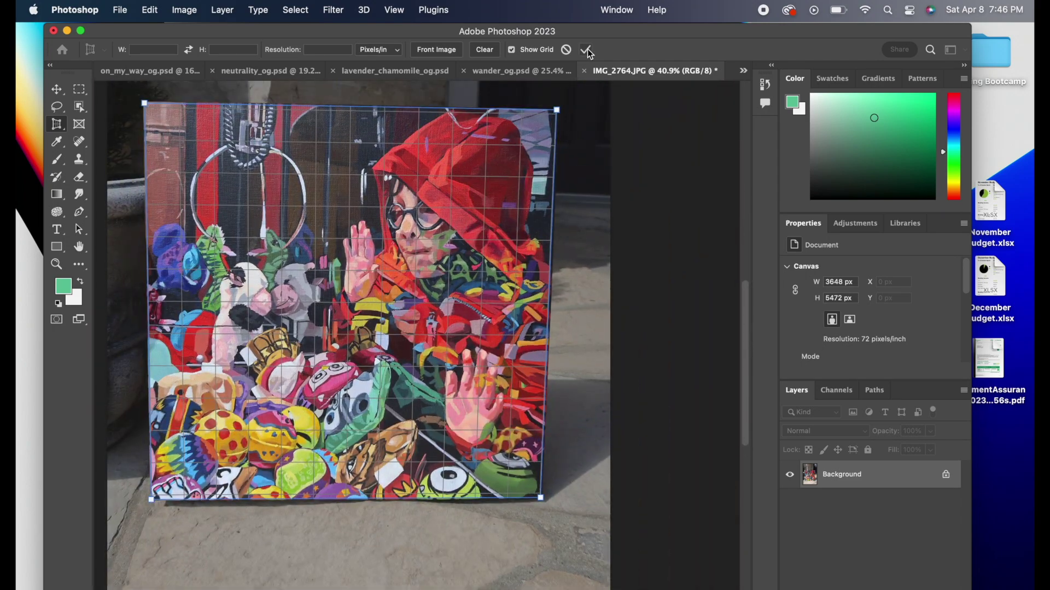
{"action": "left_click", "coordinate": [586, 49]}
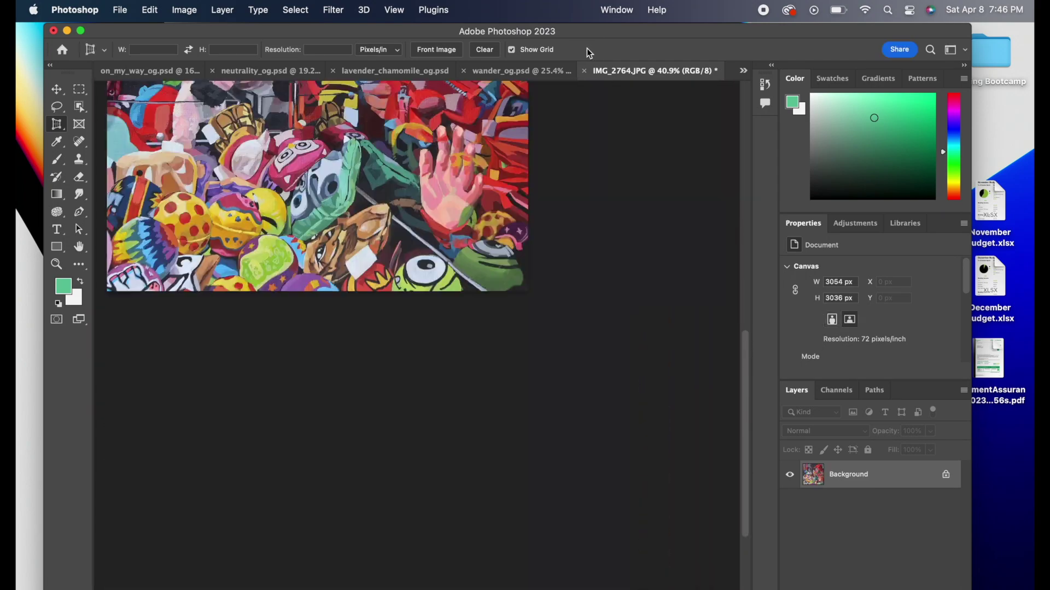
{"action": "scroll", "coordinate": [516, 263], "scroll_direction": "up", "scroll_amount": 10}
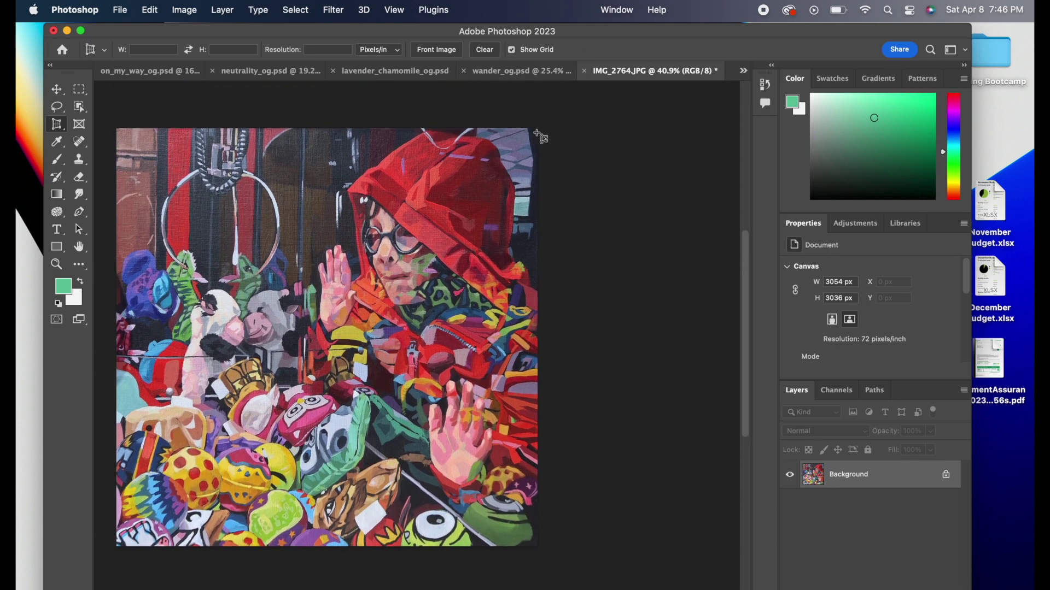
{"action": "scroll", "coordinate": [536, 133], "scroll_direction": "up", "scroll_amount": 4}
{"action": "scroll", "coordinate": [539, 135], "scroll_direction": "up", "scroll_amount": 5}
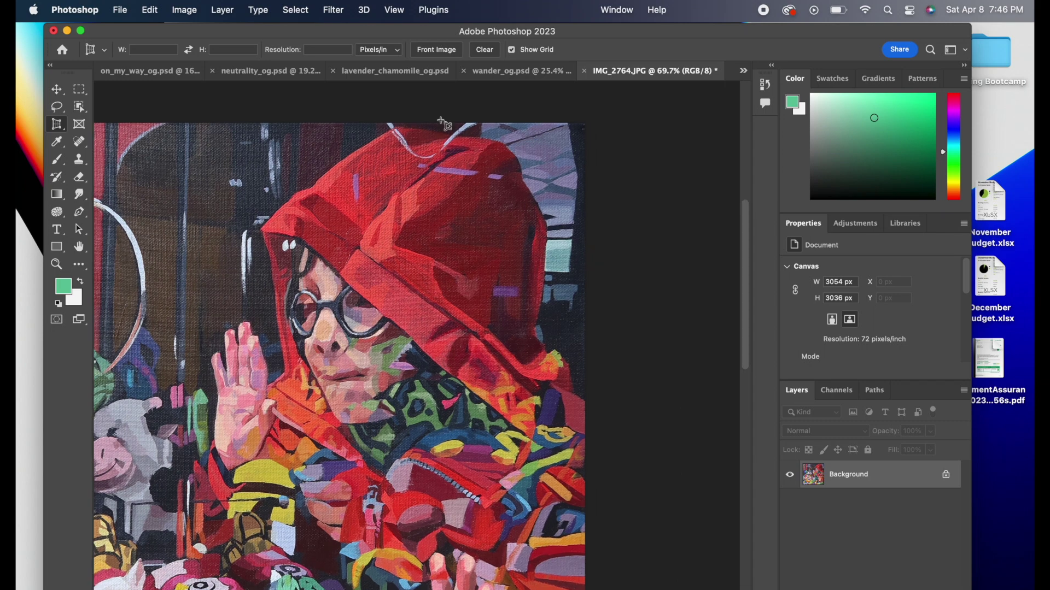
- Spot-heal the leftover background strips along the painting's right and top edges
{"action": "left_click", "coordinate": [79, 142]}
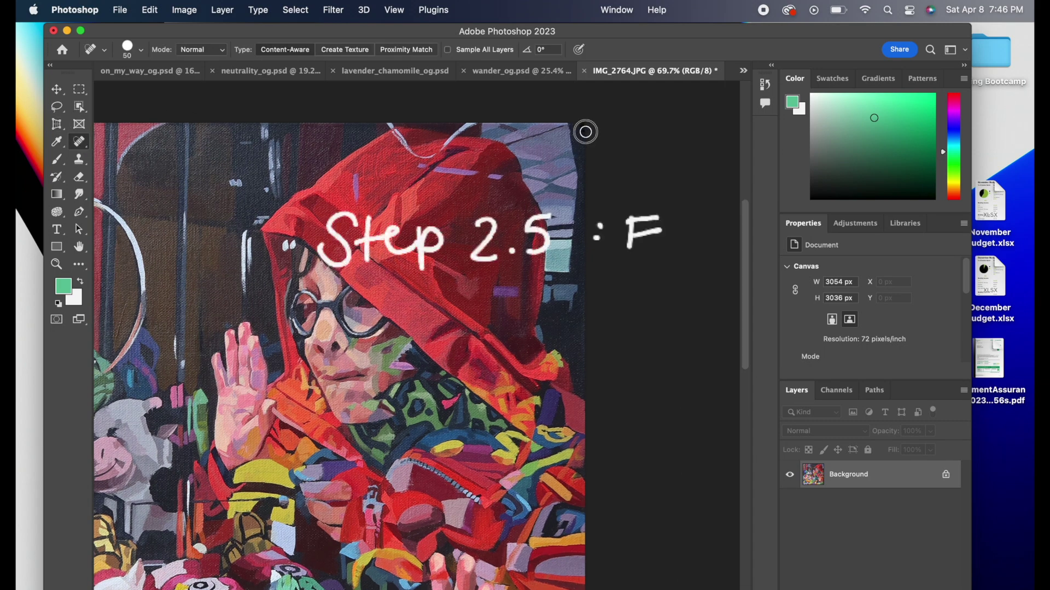
{"action": "left_click_drag", "start_coordinate": [583, 164], "coordinate": [580, 290]}
{"action": "left_click_drag", "start_coordinate": [588, 171], "coordinate": [585, 359]}
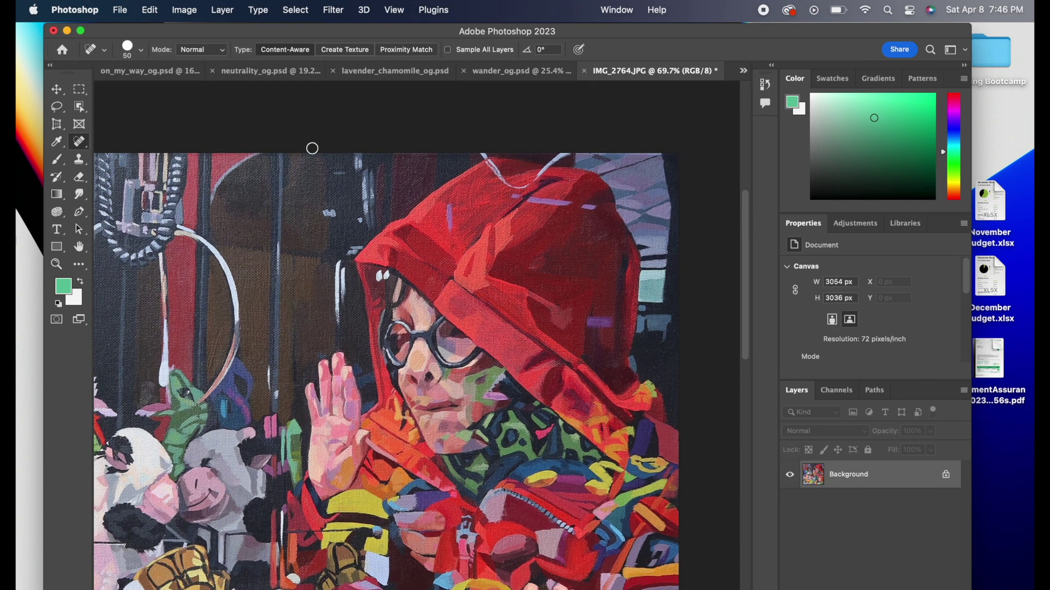
{"action": "left_click_drag", "start_coordinate": [257, 151], "coordinate": [358, 153]}
{"action": "left_click_drag", "start_coordinate": [443, 154], "coordinate": [520, 153]}
{"action": "scroll", "coordinate": [553, 153], "scroll_direction": "left", "scroll_amount": 3}
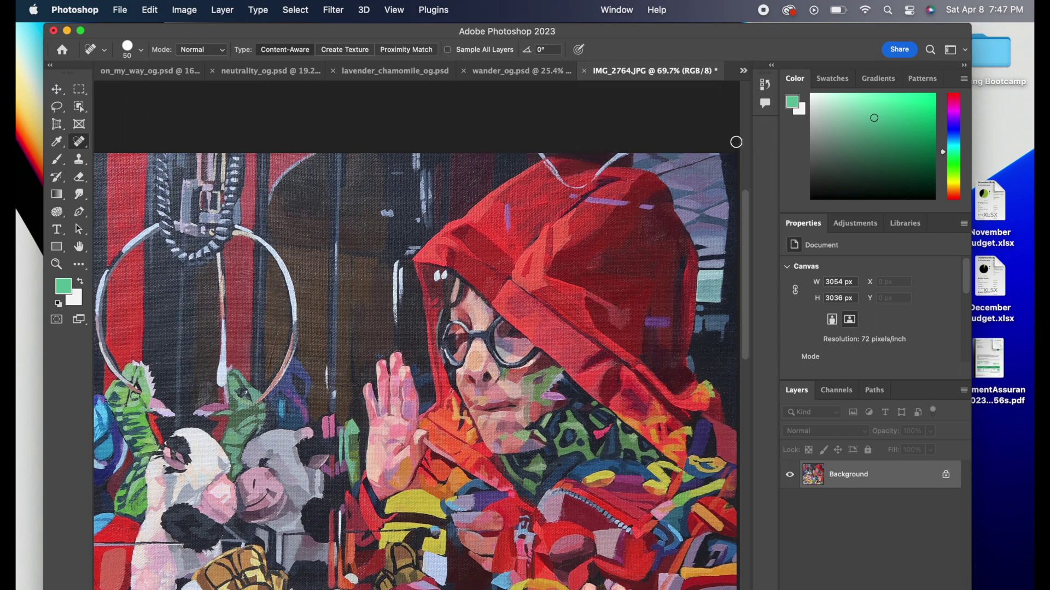
{"action": "scroll", "coordinate": [648, 149], "scroll_direction": "left", "scroll_amount": 9}
{"action": "scroll", "coordinate": [648, 150], "scroll_direction": "down", "scroll_amount": 3}
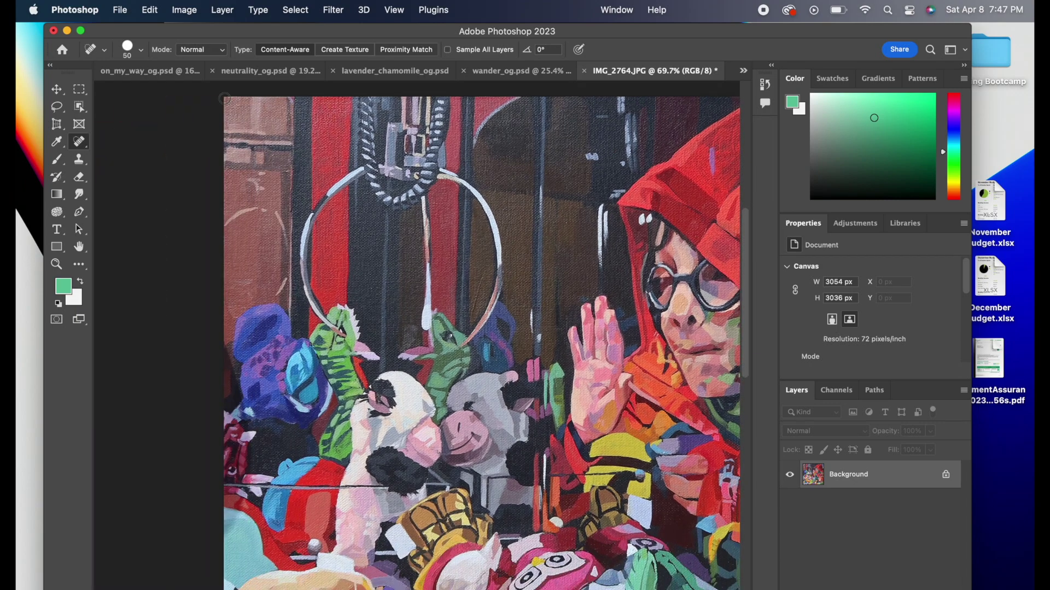
{"action": "scroll", "coordinate": [266, 225], "scroll_direction": "down", "scroll_amount": 20}
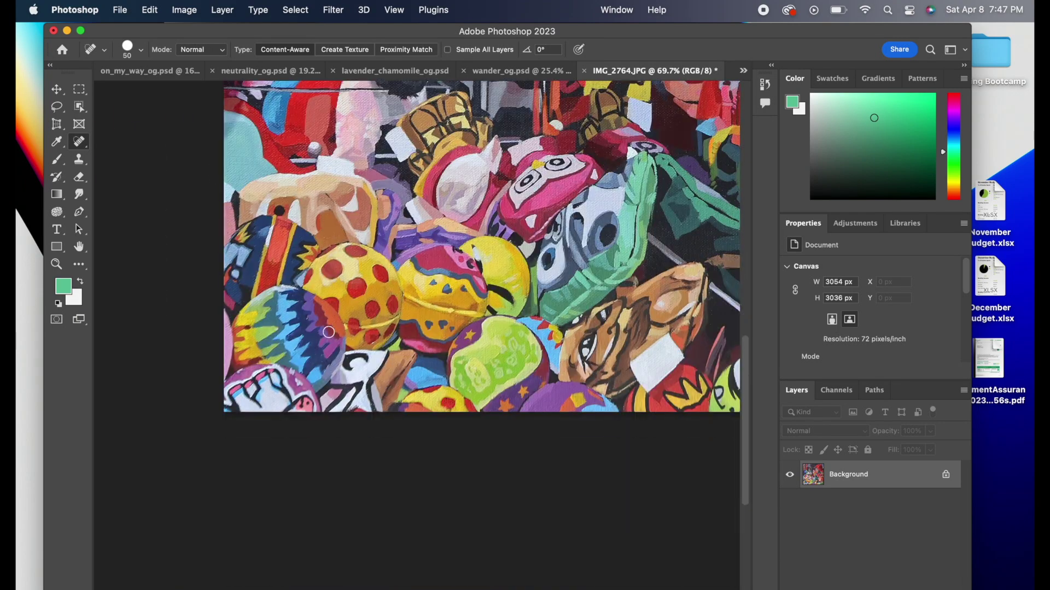
{"action": "scroll", "coordinate": [656, 411], "scroll_direction": "right", "scroll_amount": 14}
{"action": "scroll", "coordinate": [654, 432], "scroll_direction": "down", "scroll_amount": 6}
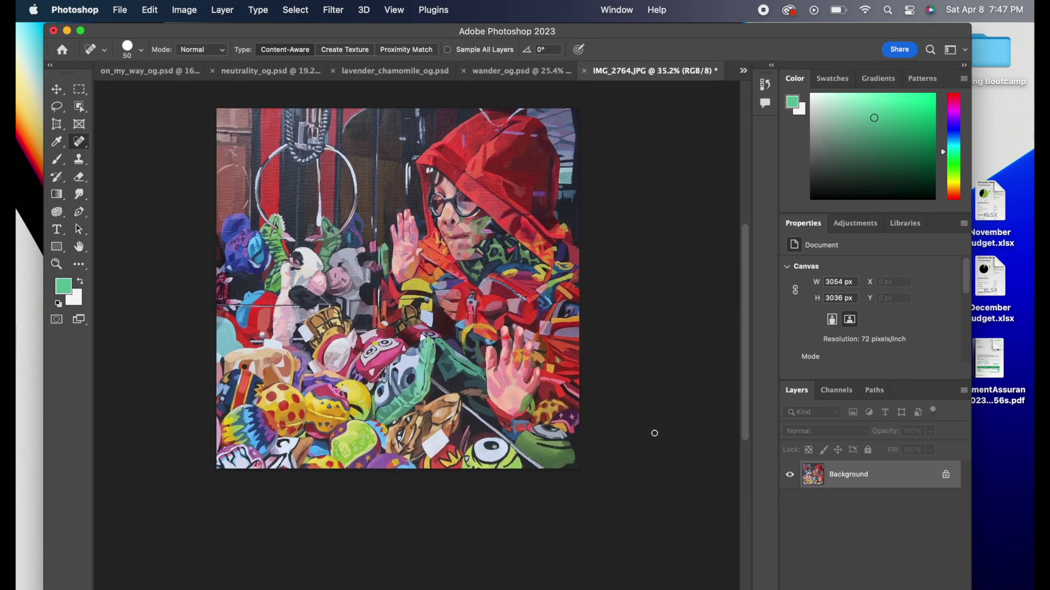
- Open the Camera Raw Filter and adjust tint, exposure and vibrance in the Basic panel
{"action": "left_click", "coordinate": [331, 11]}
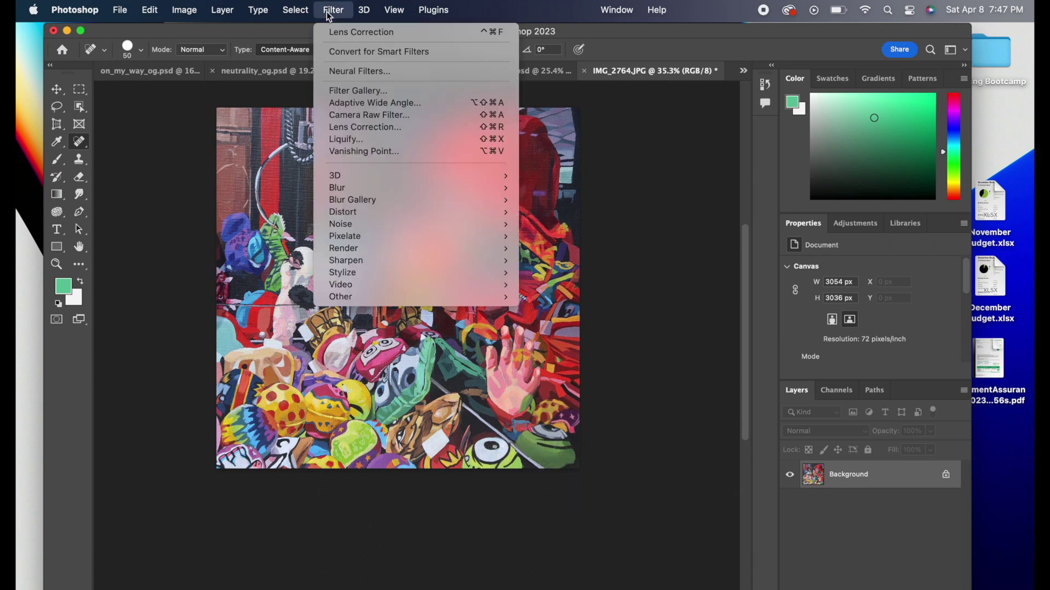
{"action": "left_click", "coordinate": [358, 120]}
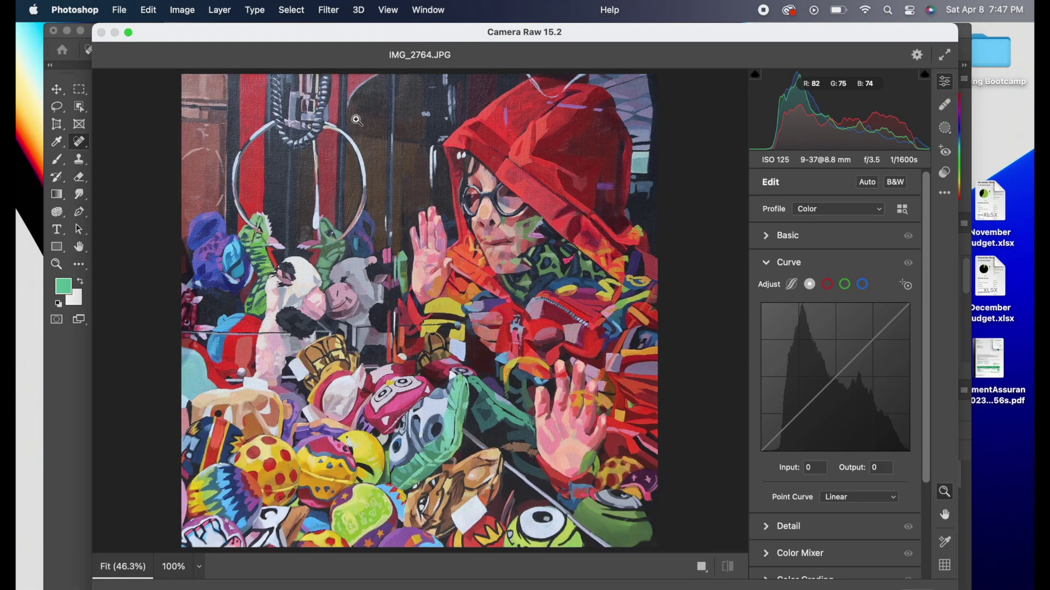
{"action": "left_click", "coordinate": [787, 236]}
{"action": "mouse_move", "coordinate": [836, 277]}
{"action": "left_mouse_down"}
{"action": "mouse_move", "coordinate": [820, 279]}
{"action": "mouse_move", "coordinate": [840, 280]}
{"action": "mouse_move", "coordinate": [832, 268]}
{"action": "left_mouse_up"}
{"action": "scroll", "coordinate": [841, 280], "scroll_direction": "down", "scroll_amount": 2}
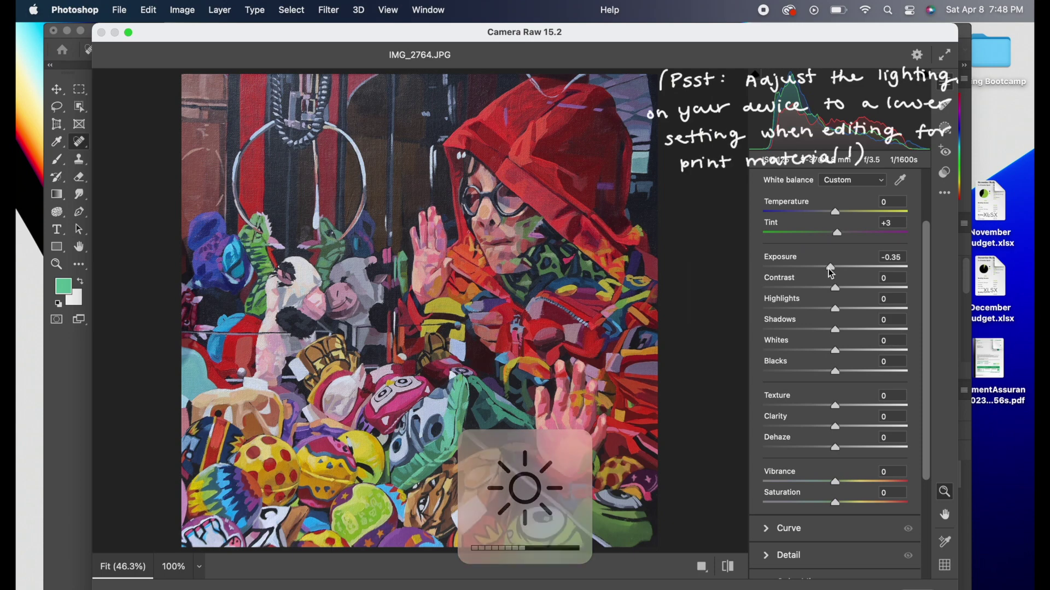
{"action": "mouse_move", "coordinate": [833, 272]}
{"action": "left_mouse_down"}
{"action": "mouse_move", "coordinate": [846, 286]}
{"action": "mouse_move", "coordinate": [846, 310]}
{"action": "mouse_move", "coordinate": [799, 330]}
{"action": "mouse_move", "coordinate": [747, 328]}
{"action": "mouse_move", "coordinate": [813, 332]}
{"action": "mouse_move", "coordinate": [847, 351]}
{"action": "mouse_move", "coordinate": [826, 376]}
{"action": "left_mouse_up"}
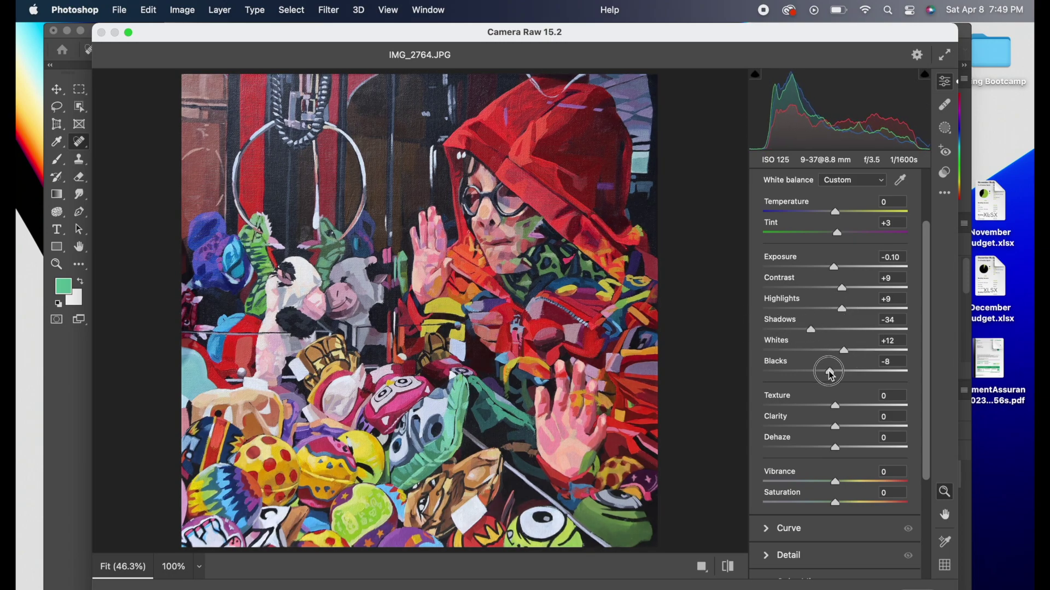
{"action": "scroll", "coordinate": [832, 376], "scroll_direction": "down", "scroll_amount": 2}
{"action": "scroll", "coordinate": [830, 372], "scroll_direction": "up", "scroll_amount": 3}
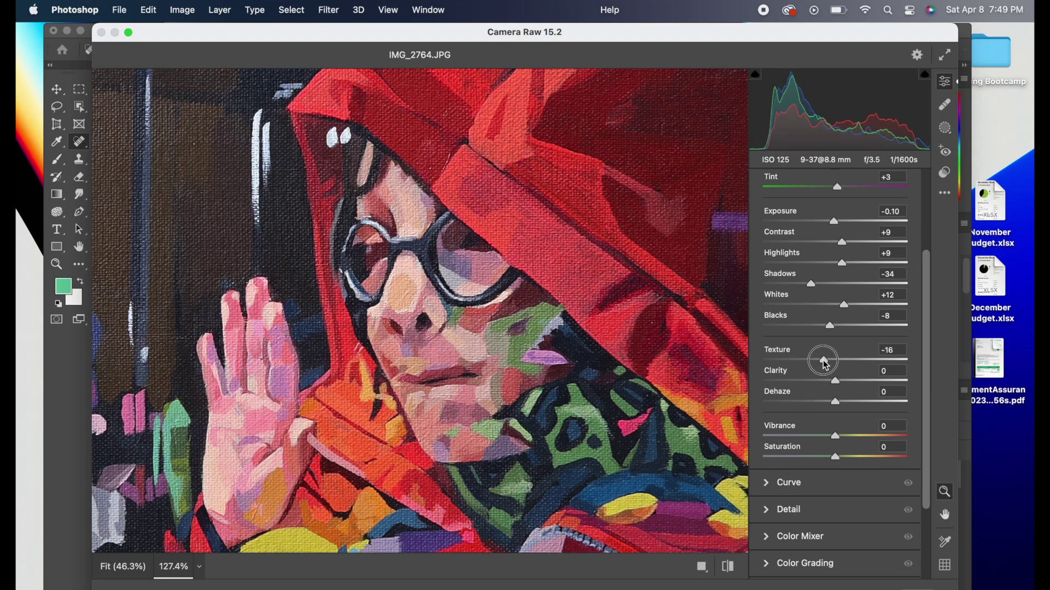
{"action": "scroll", "coordinate": [759, 385], "scroll_direction": "down", "scroll_amount": 3}
{"action": "left_click_drag", "start_coordinate": [836, 457], "coordinate": [877, 442]}
- Adjust the tone curve and add a light amount of sharpening
{"action": "left_click", "coordinate": [819, 484]}
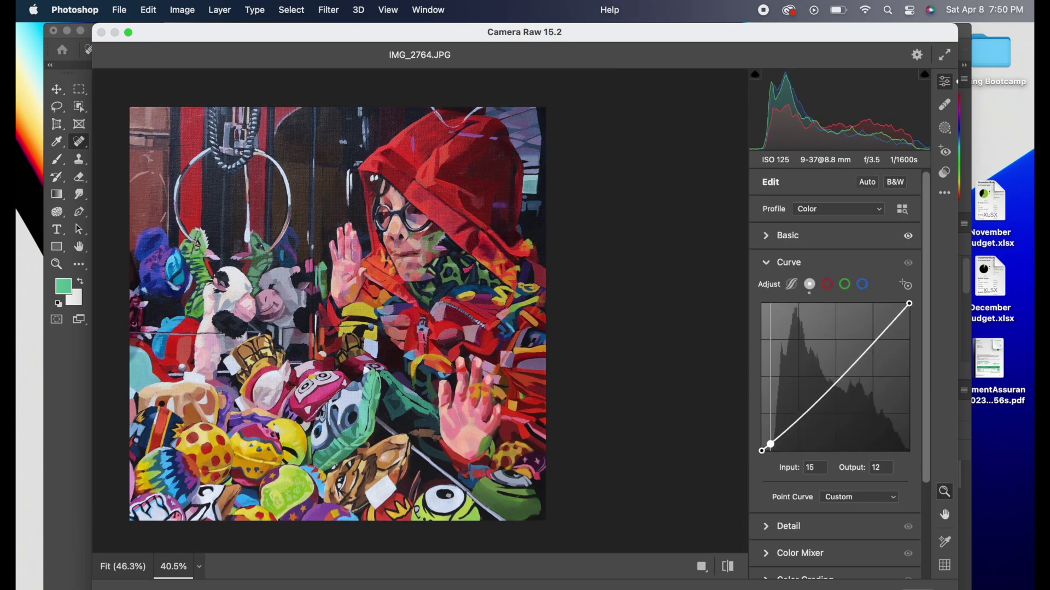
{"action": "scroll", "coordinate": [818, 502], "scroll_direction": "down", "scroll_amount": 1}
{"action": "left_click", "coordinate": [819, 501]}
{"action": "left_click", "coordinate": [766, 323]}
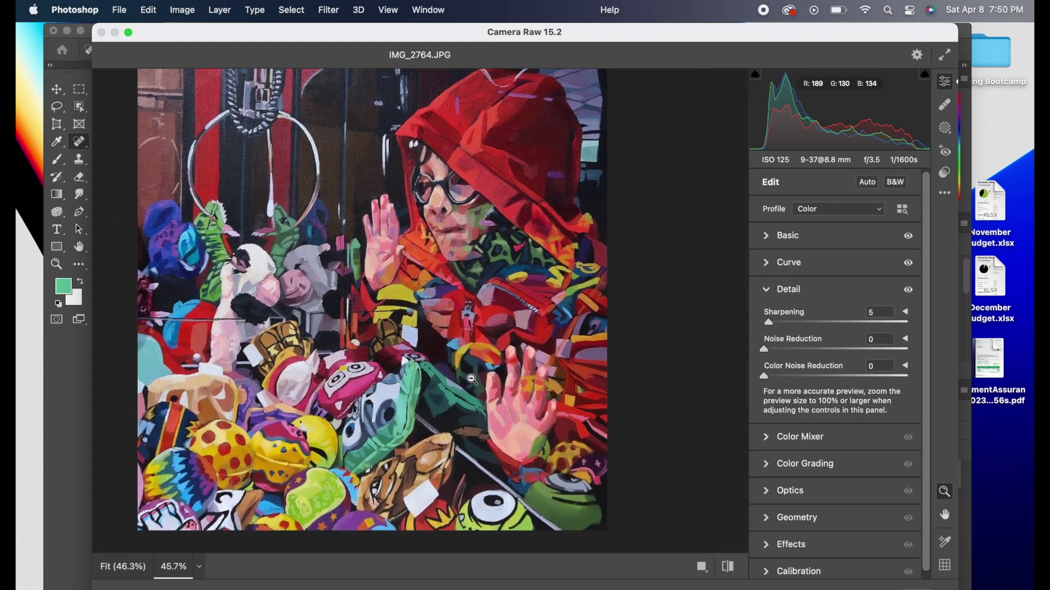
{"action": "left_click", "coordinate": [790, 509]}
- Apply the Camera Raw edits, then open Lens Correction with its preview zoomed in
{"action": "key", "text": "Return"}
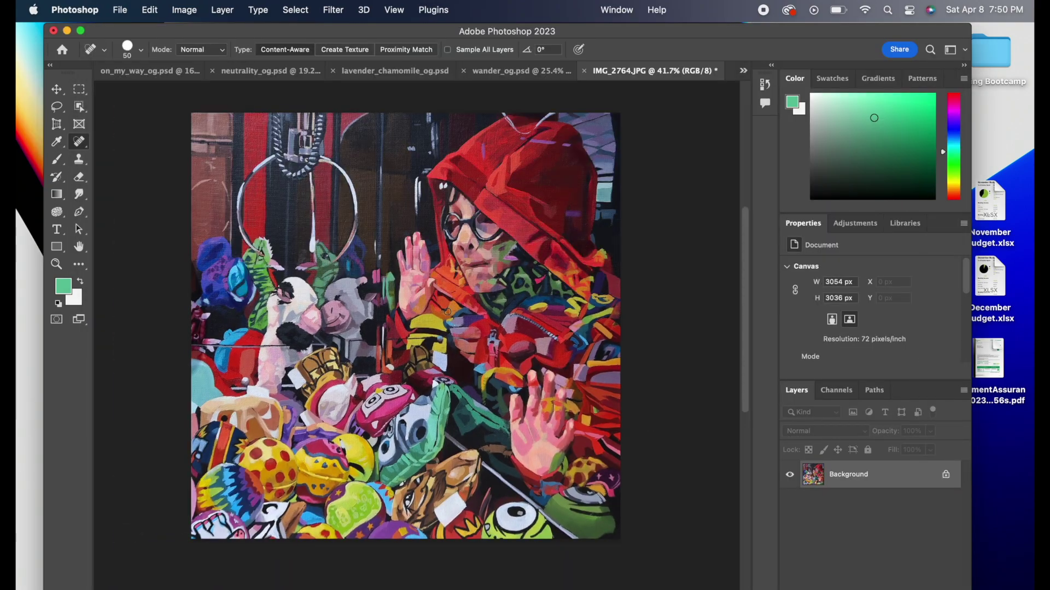
{"action": "left_click", "coordinate": [337, 12]}
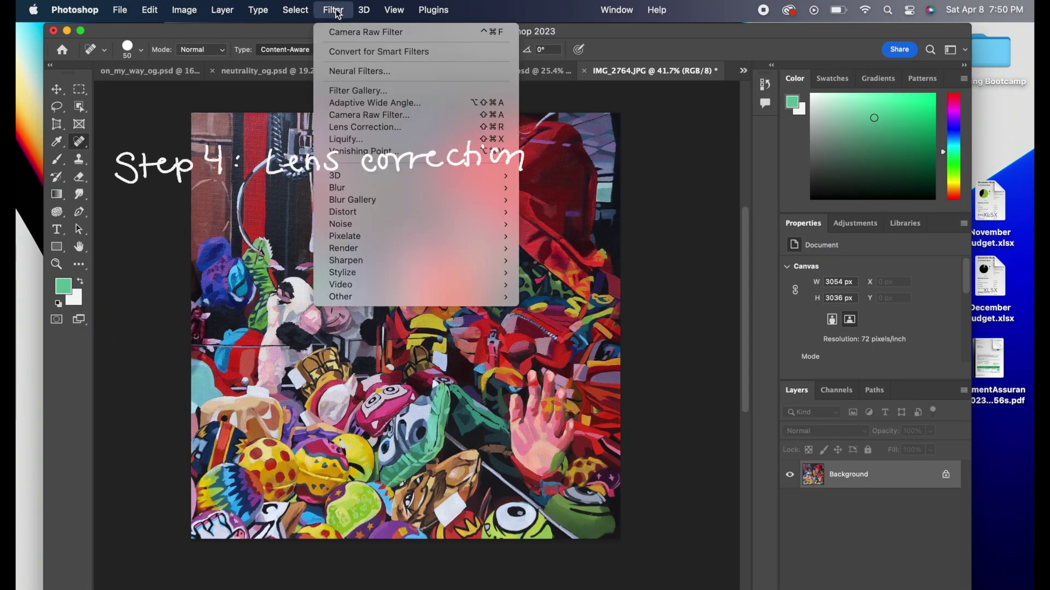
{"action": "left_click", "coordinate": [375, 127]}
{"action": "left_click", "coordinate": [66, 575]}
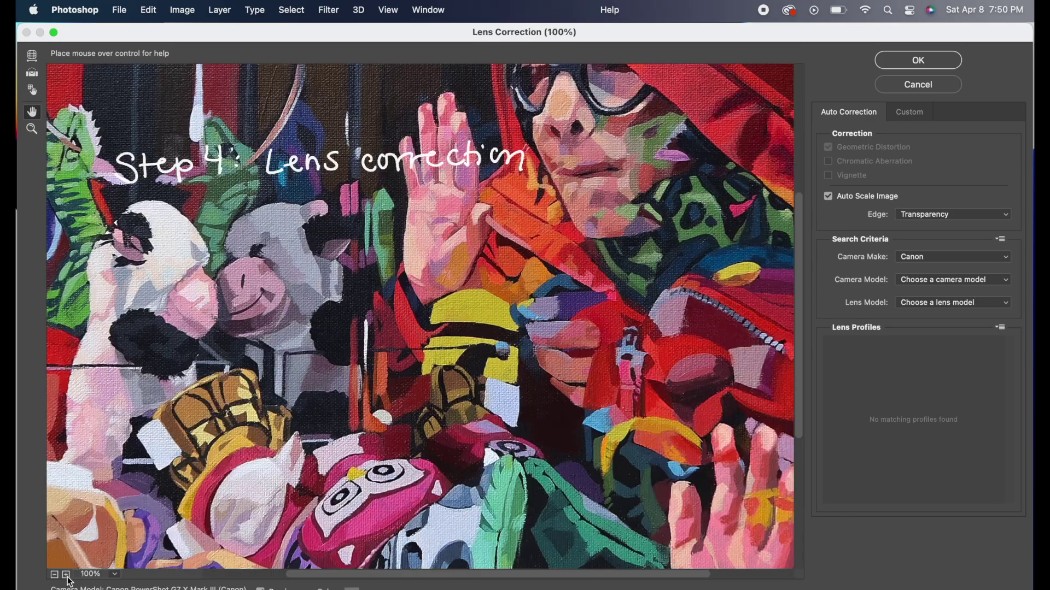
{"action": "left_click", "coordinate": [66, 574]}
{"action": "left_click", "coordinate": [66, 574]}
{"action": "left_click", "coordinate": [66, 575]}
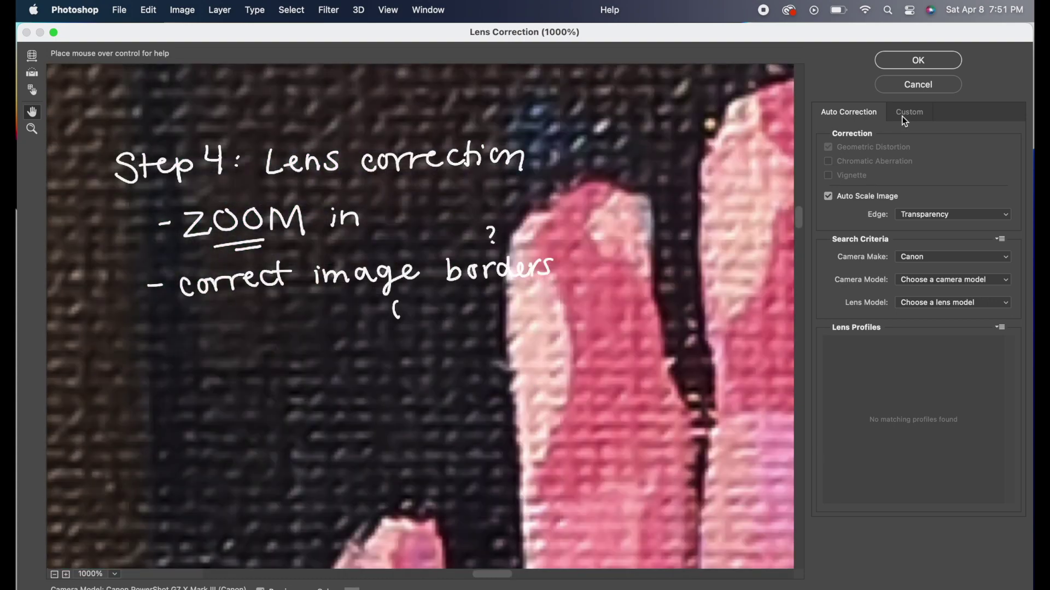
- Set Fix Red/Cyan Fringe to +38.10 on the Custom settings
{"action": "left_click", "coordinate": [901, 116]}
{"action": "left_click_drag", "start_coordinate": [919, 232], "coordinate": [950, 236]}
{"action": "scroll", "coordinate": [667, 293], "scroll_direction": "down", "scroll_amount": 5}
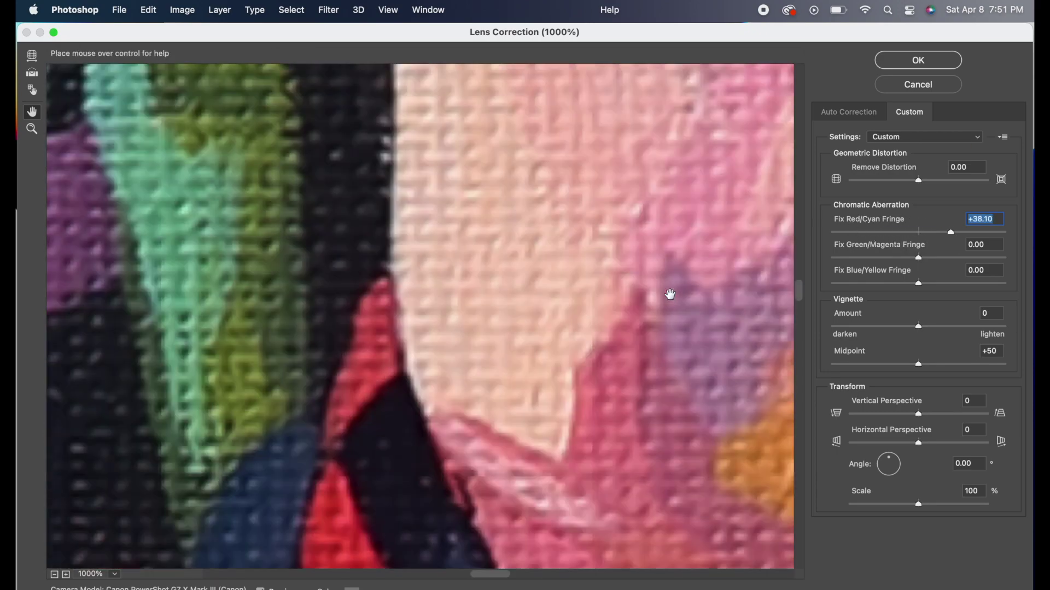
{"action": "scroll", "coordinate": [668, 293], "scroll_direction": "down", "scroll_amount": 3}
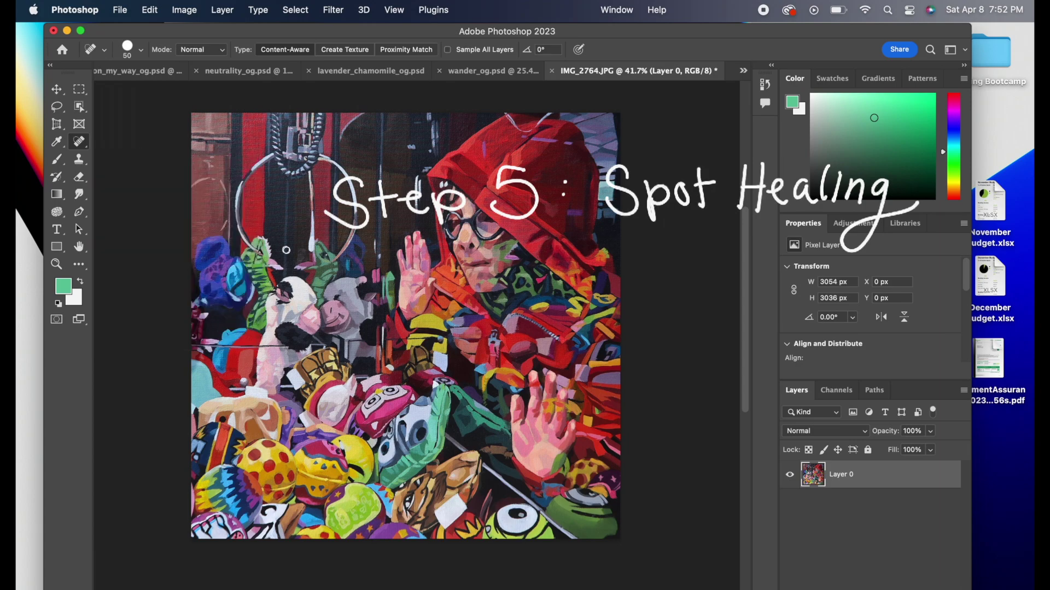
- Heal the light specks on the dark edge and a blemish in the blue area
{"action": "scroll", "coordinate": [334, 294], "scroll_direction": "up", "scroll_amount": 8}
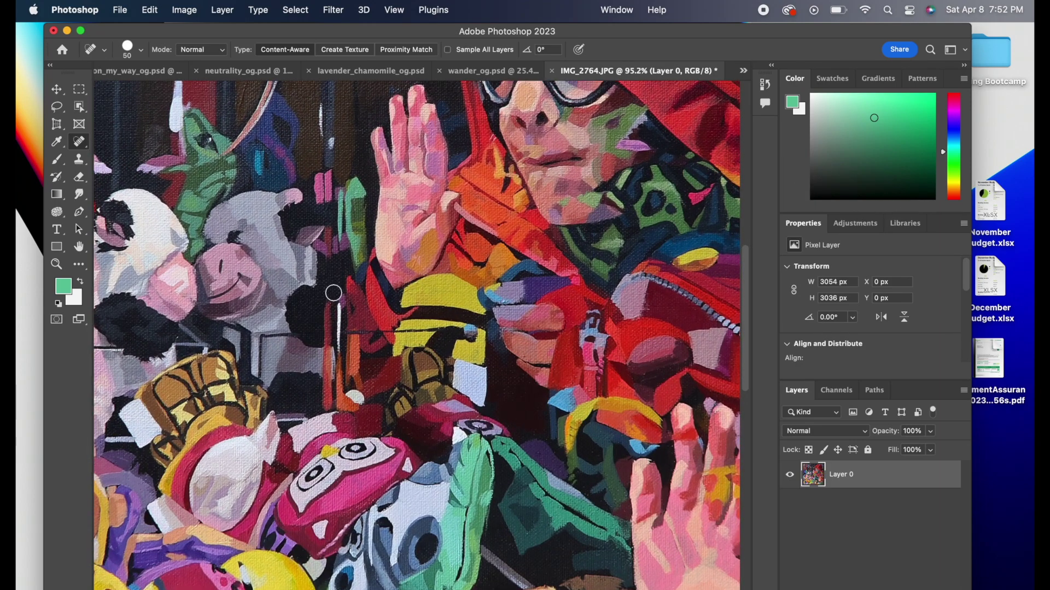
{"action": "scroll", "coordinate": [382, 254], "scroll_direction": "up", "scroll_amount": 6}
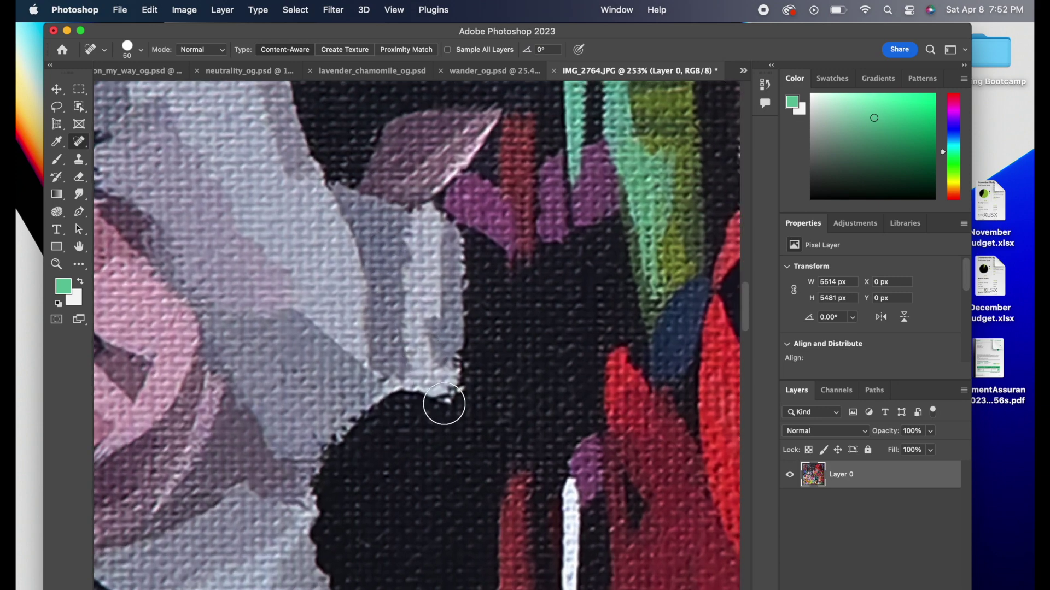
{"action": "left_click", "coordinate": [447, 418]}
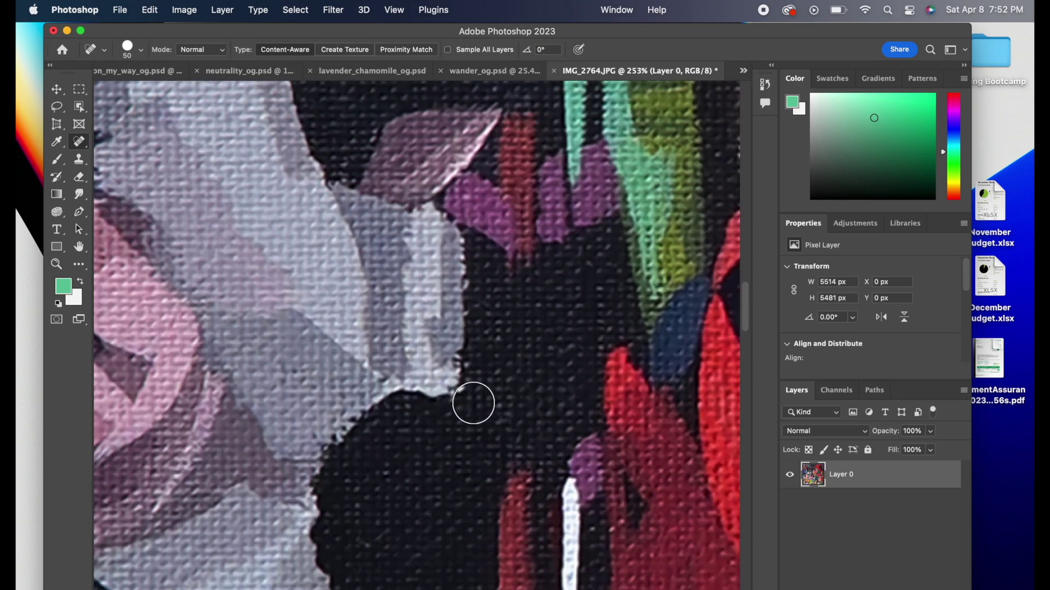
{"action": "left_click", "coordinate": [474, 403]}
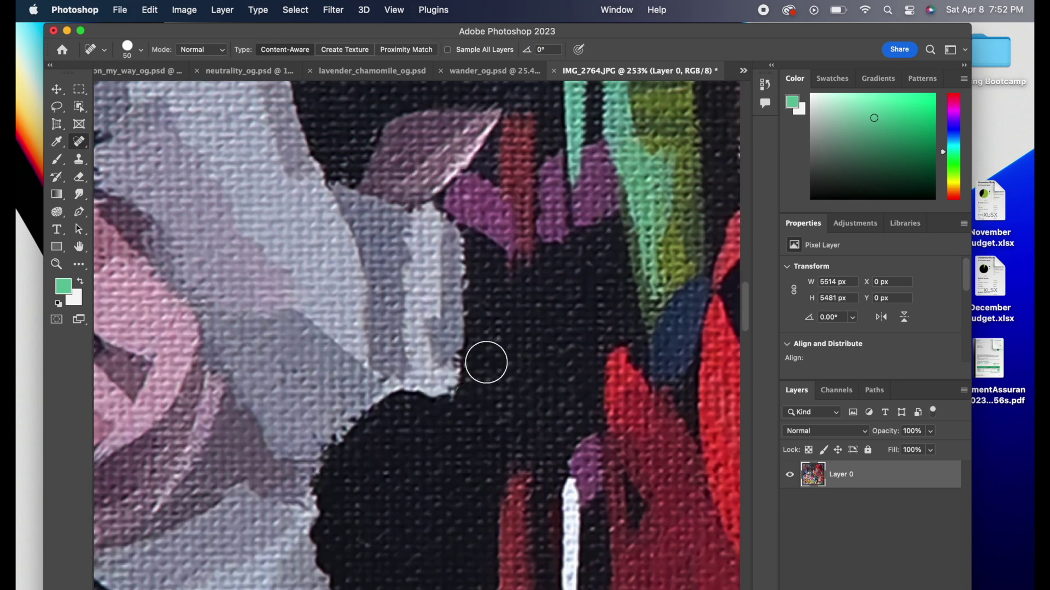
{"action": "scroll", "coordinate": [539, 319], "scroll_direction": "up", "scroll_amount": 10}
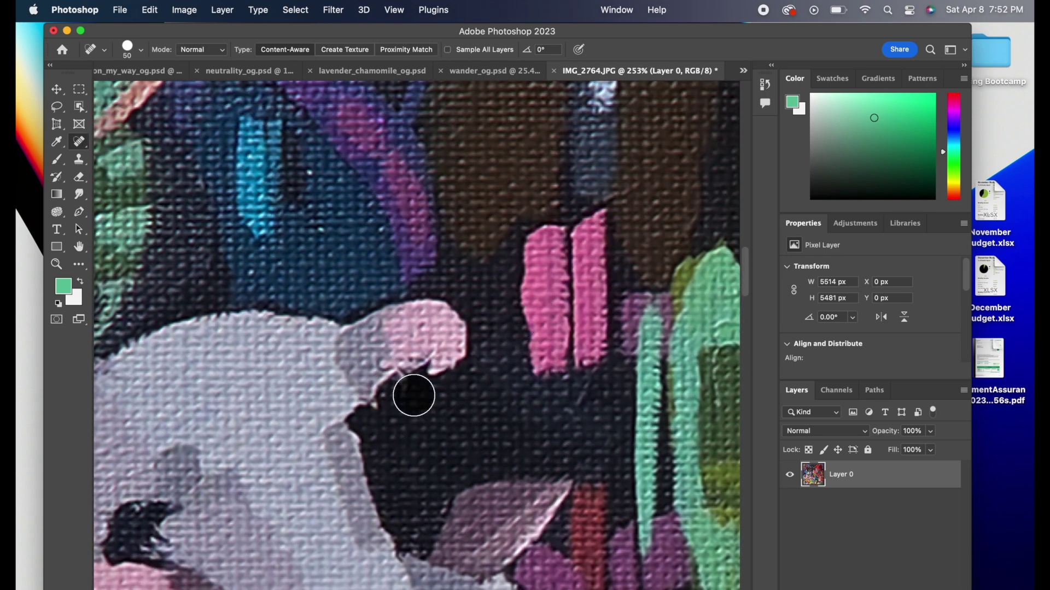
{"action": "scroll", "coordinate": [450, 417], "scroll_direction": "up", "scroll_amount": 5}
{"action": "scroll", "coordinate": [450, 417], "scroll_direction": "left", "scroll_amount": 4}
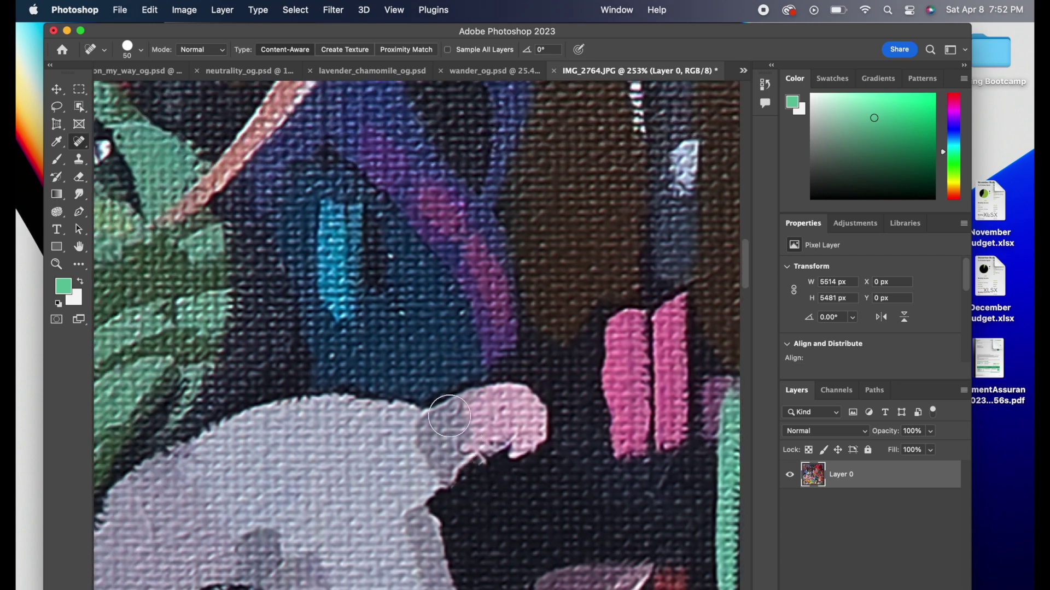
{"action": "left_click", "coordinate": [403, 276]}
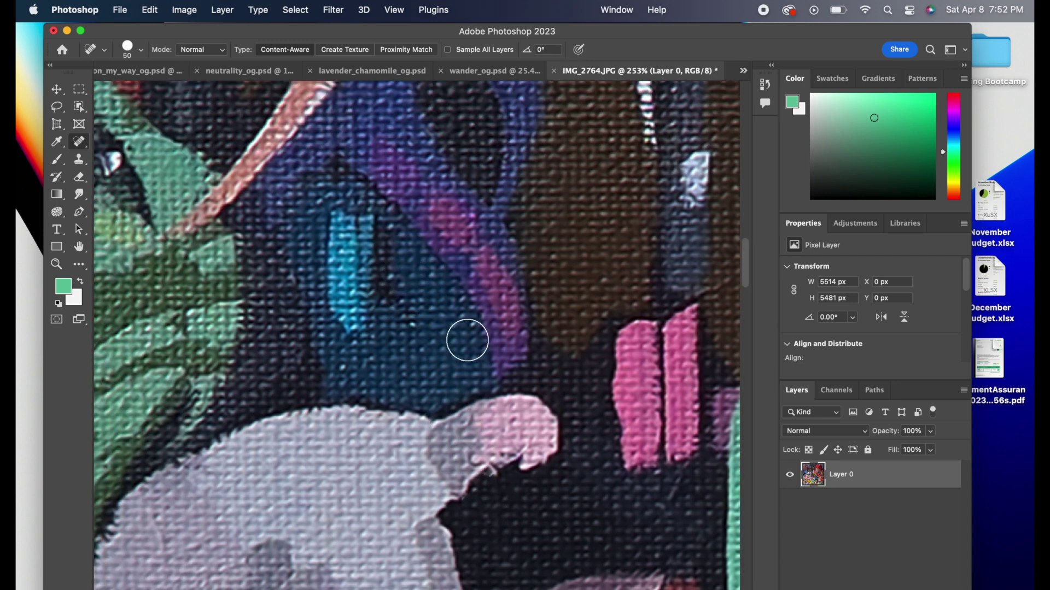
{"action": "scroll", "coordinate": [467, 341], "scroll_direction": "down", "scroll_amount": 3}
{"action": "scroll", "coordinate": [466, 340], "scroll_direction": "up", "scroll_amount": 5}
{"action": "scroll", "coordinate": [467, 340], "scroll_direction": "left", "scroll_amount": 2}
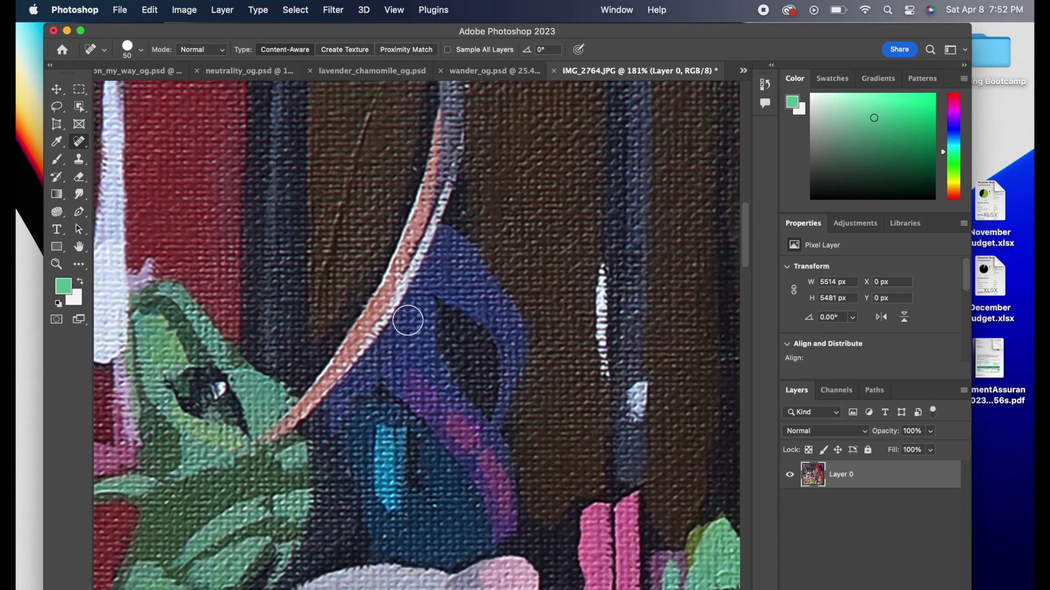
- Heal the streak and small mark in the brown background, then check the painting for more
{"action": "mouse_move", "coordinate": [326, 278]}
{"action": "left_mouse_down"}
{"action": "mouse_move", "coordinate": [333, 219]}
{"action": "mouse_move", "coordinate": [368, 117]}
{"action": "left_mouse_up"}
{"action": "scroll", "coordinate": [372, 173], "scroll_direction": "up", "scroll_amount": 3}
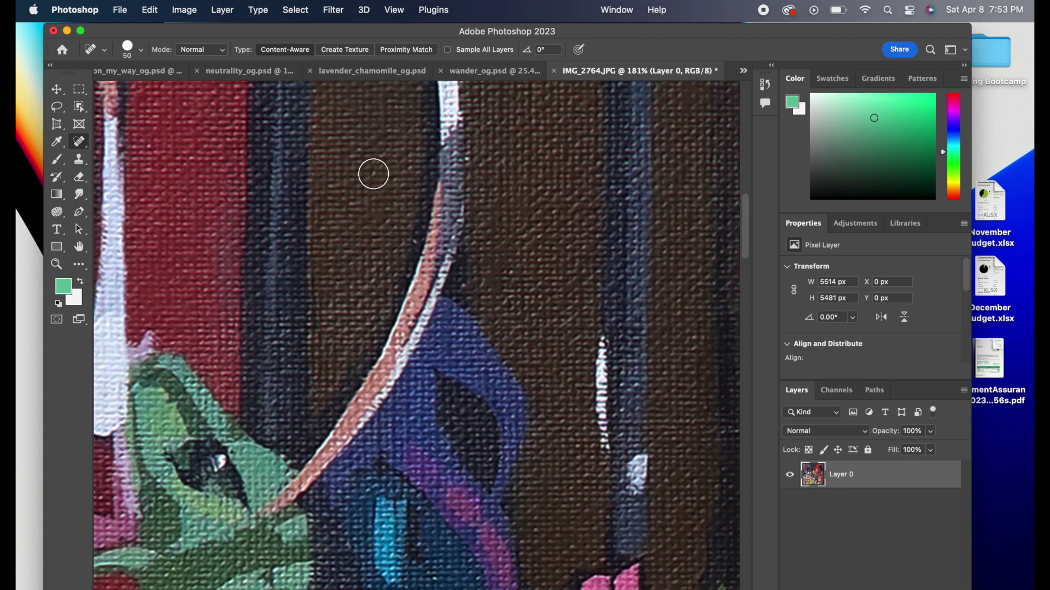
{"action": "left_click_drag", "start_coordinate": [373, 184], "coordinate": [383, 176]}
{"action": "scroll", "coordinate": [449, 276], "scroll_direction": "down", "scroll_amount": 5}
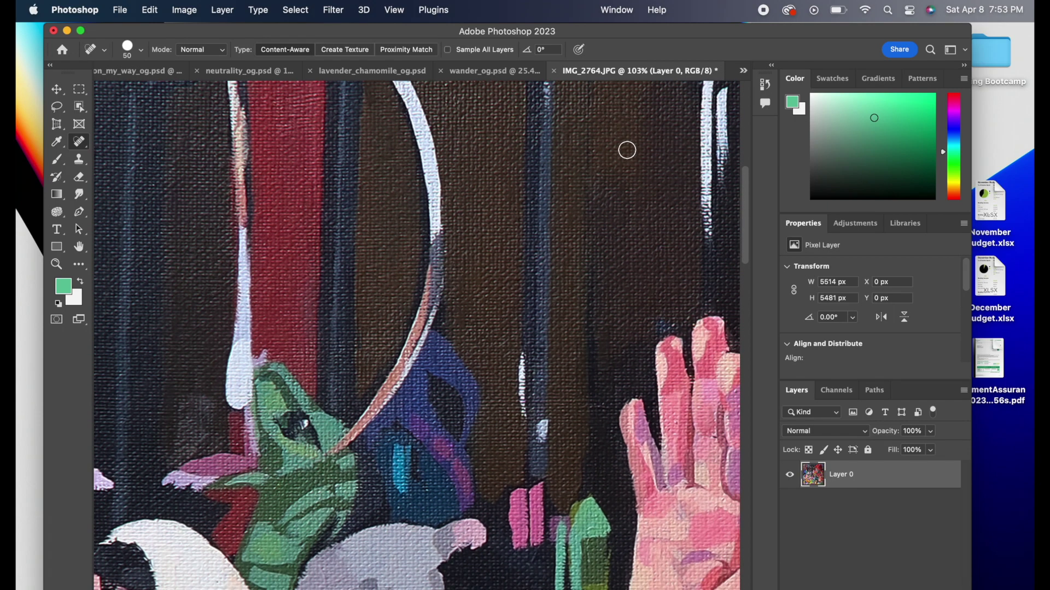
{"action": "scroll", "coordinate": [645, 215], "scroll_direction": "down", "scroll_amount": 4}
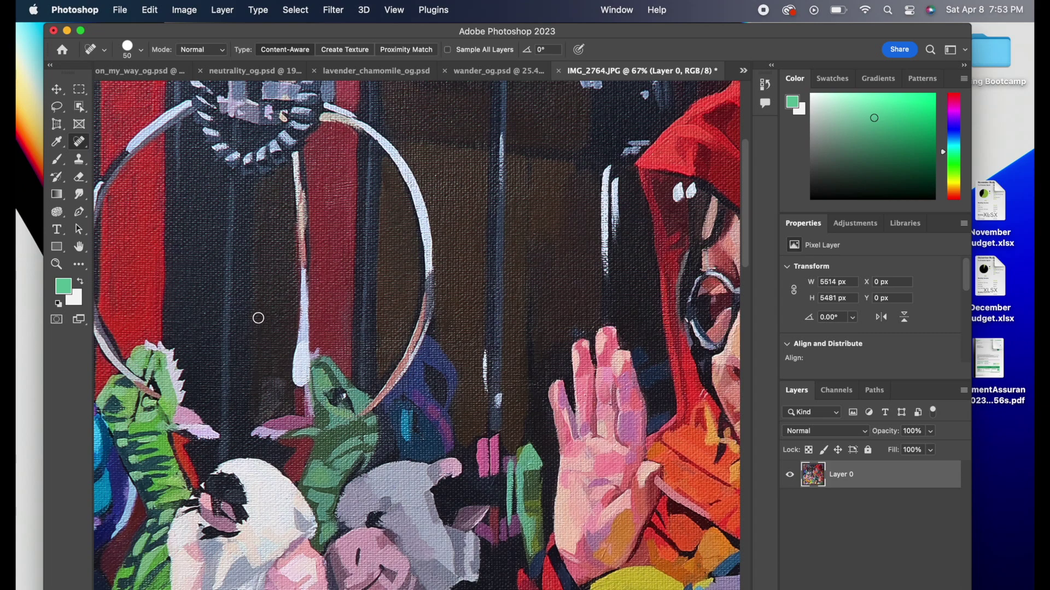
{"action": "scroll", "coordinate": [339, 240], "scroll_direction": "up", "scroll_amount": 5}
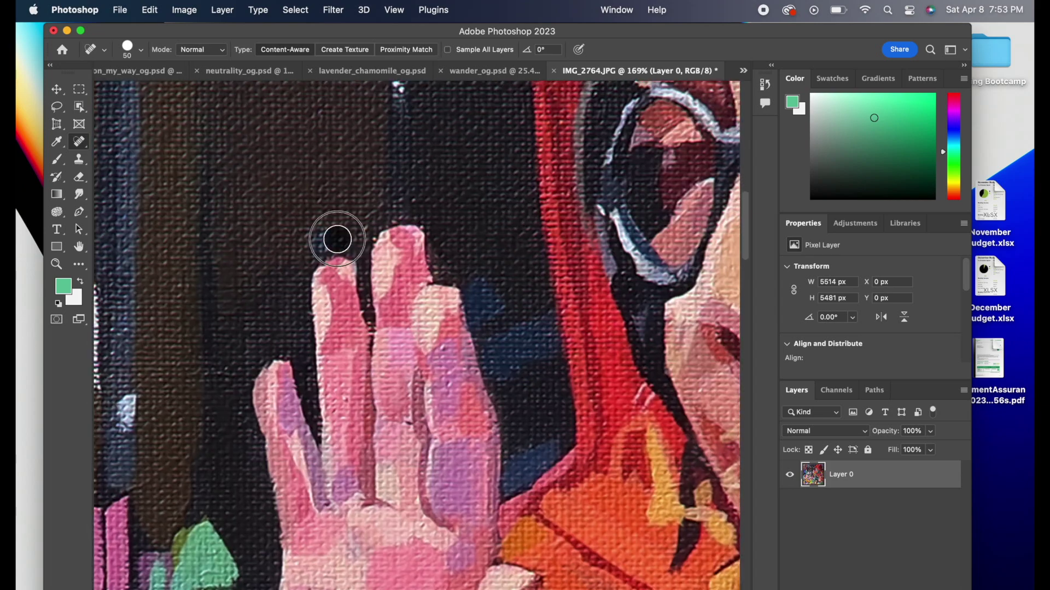
{"action": "scroll", "coordinate": [546, 246], "scroll_direction": "right", "scroll_amount": 5}
{"action": "scroll", "coordinate": [468, 265], "scroll_direction": "down", "scroll_amount": 3}
{"action": "scroll", "coordinate": [251, 290], "scroll_direction": "up", "scroll_amount": 4}
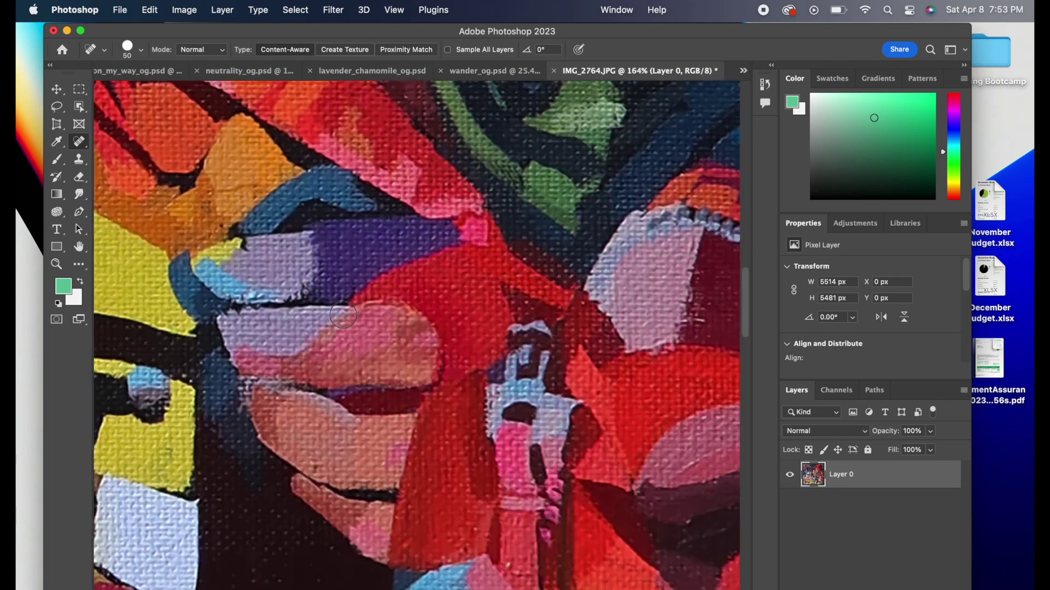
{"action": "scroll", "coordinate": [595, 370], "scroll_direction": "down", "scroll_amount": 3}
{"action": "scroll", "coordinate": [596, 369], "scroll_direction": "down", "scroll_amount": 5}
{"action": "scroll", "coordinate": [547, 306], "scroll_direction": "left", "scroll_amount": 2}
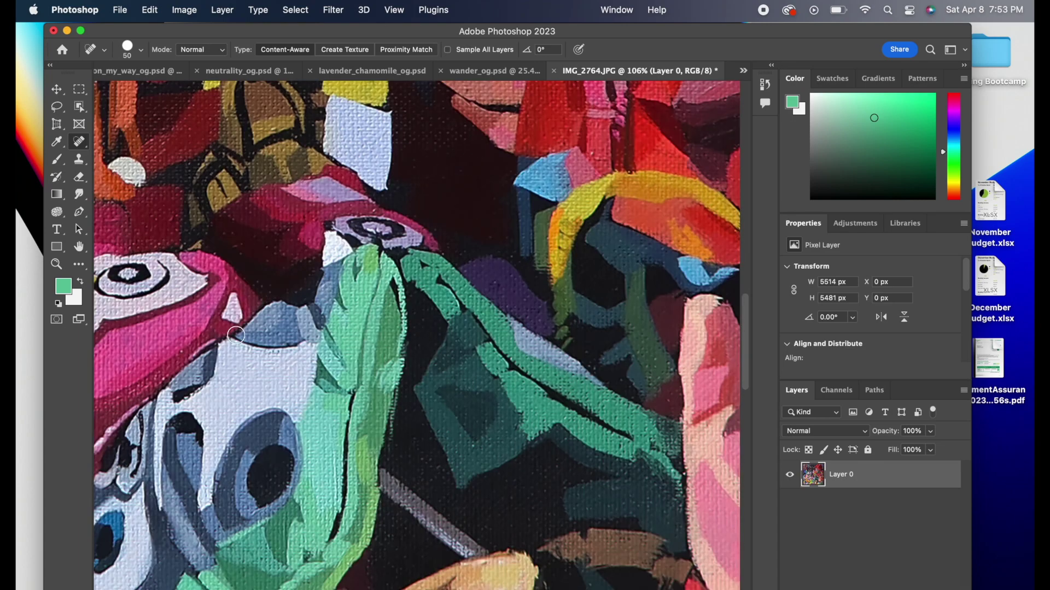
{"action": "scroll", "coordinate": [591, 246], "scroll_direction": "down", "scroll_amount": 8}
{"action": "scroll", "coordinate": [493, 301], "scroll_direction": "down", "scroll_amount": 2}
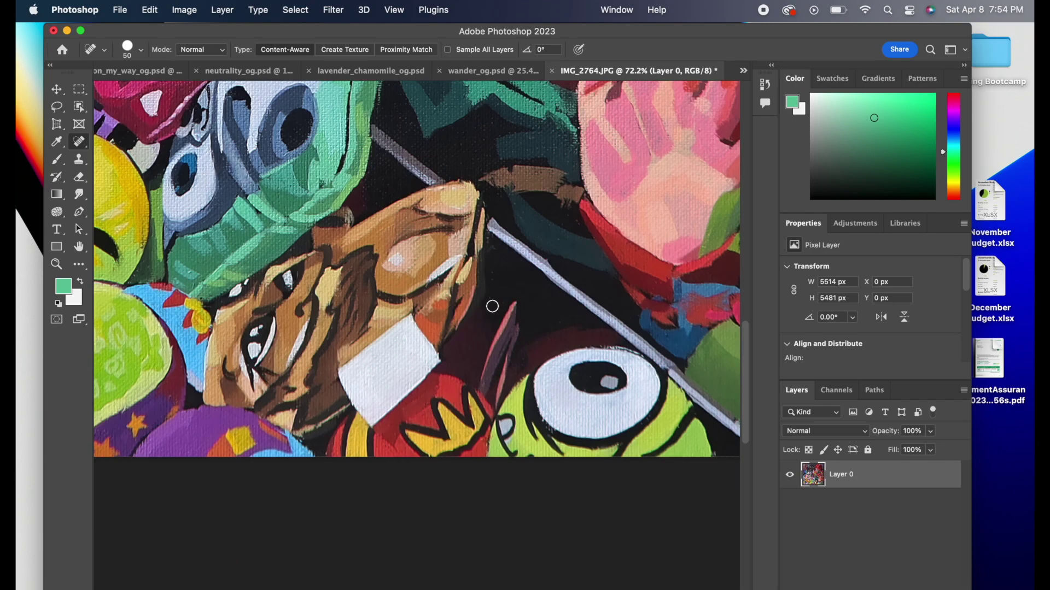
{"action": "scroll", "coordinate": [415, 140], "scroll_direction": "up", "scroll_amount": 2}
{"action": "scroll", "coordinate": [492, 140], "scroll_direction": "up", "scroll_amount": 6}
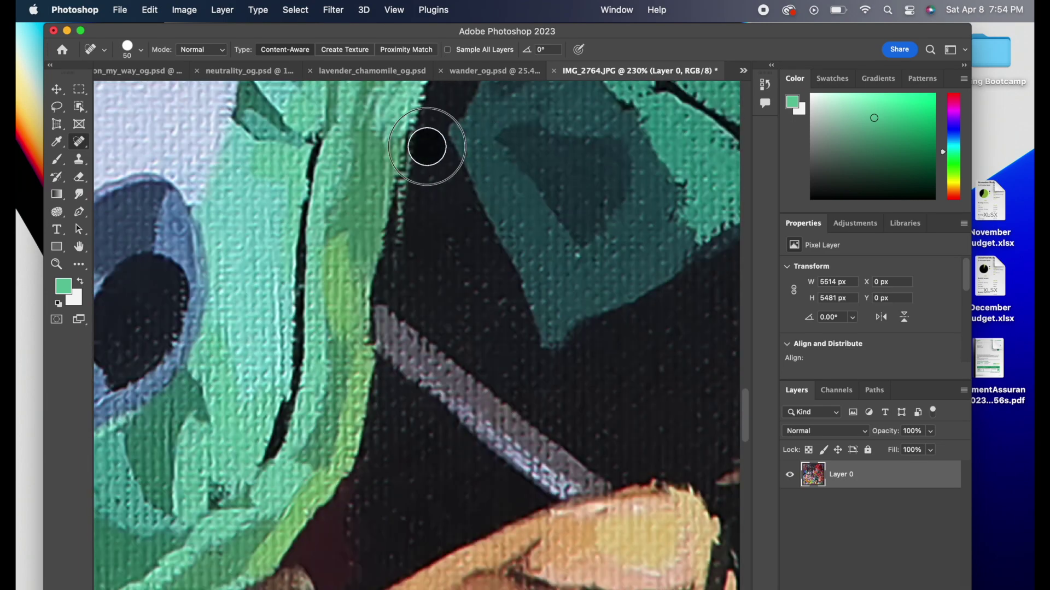
{"action": "scroll", "coordinate": [432, 224], "scroll_direction": "down", "scroll_amount": 8}
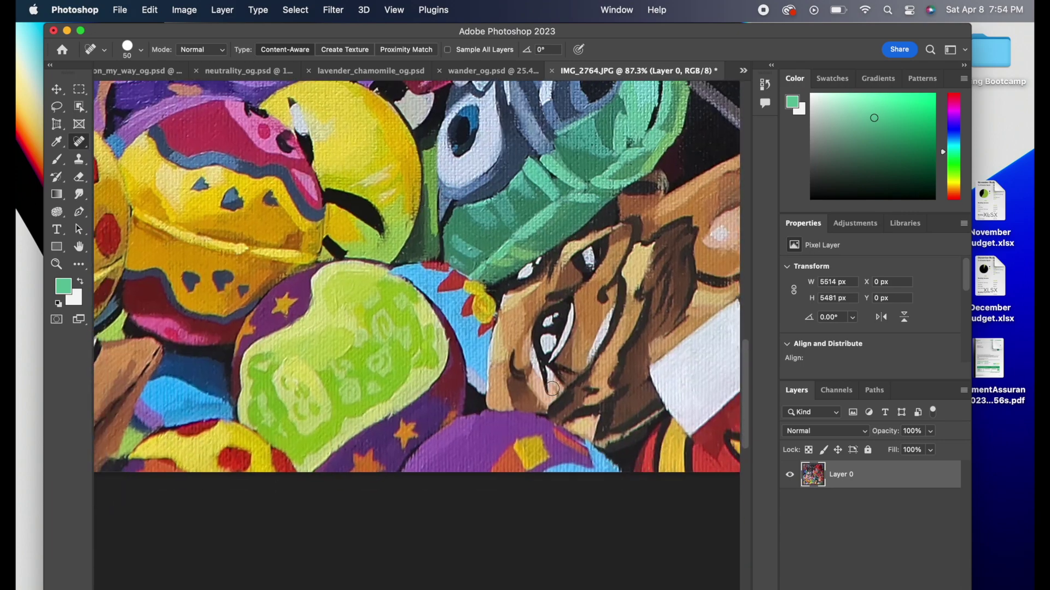
{"action": "scroll", "coordinate": [314, 375], "scroll_direction": "down", "scroll_amount": 2}
{"action": "scroll", "coordinate": [295, 392], "scroll_direction": "down", "scroll_amount": 1}
{"action": "scroll", "coordinate": [277, 407], "scroll_direction": "left", "scroll_amount": 1}
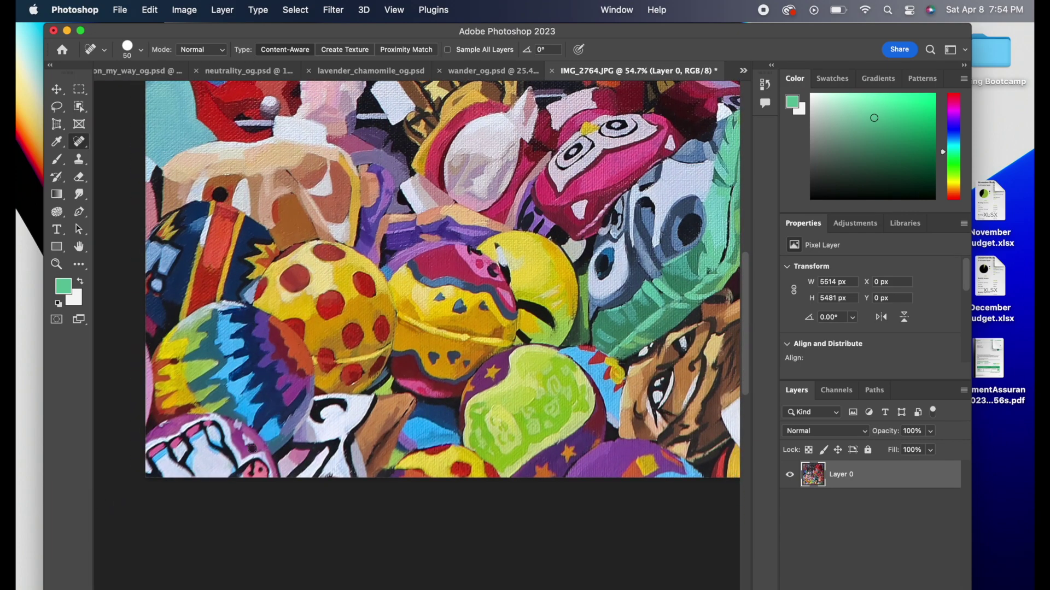
{"action": "scroll", "coordinate": [252, 449], "scroll_direction": "up", "scroll_amount": 20}
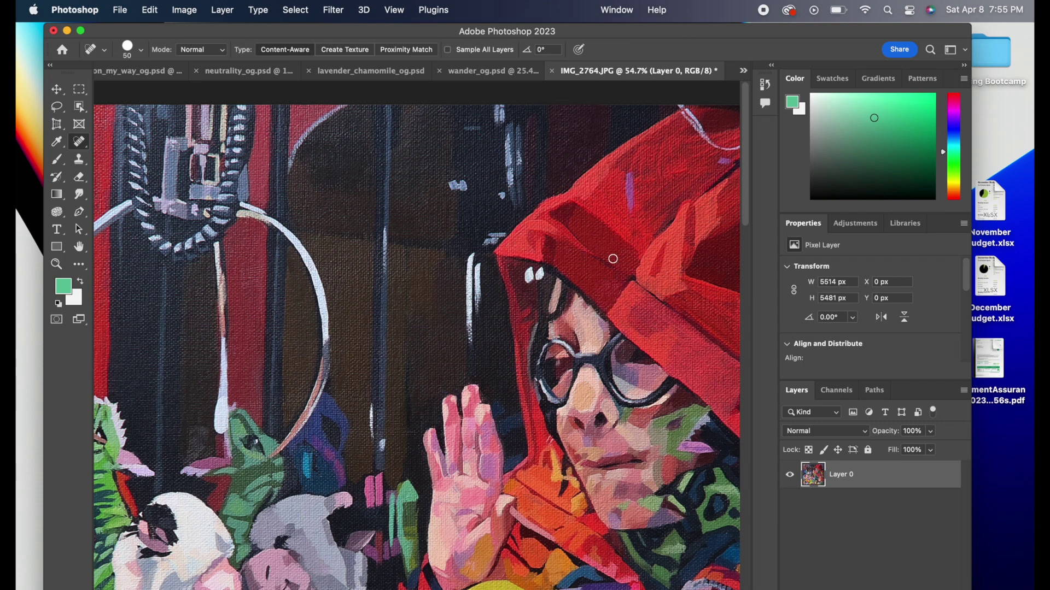
{"action": "scroll", "coordinate": [601, 306], "scroll_direction": "down", "scroll_amount": 10}
{"action": "scroll", "coordinate": [640, 361], "scroll_direction": "up", "scroll_amount": 6}
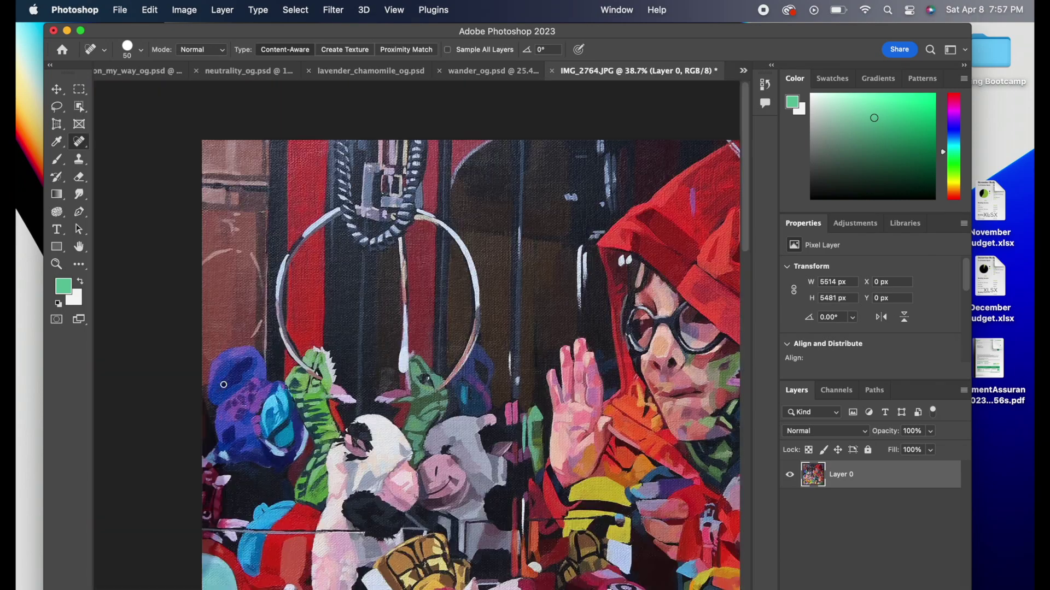
{"action": "scroll", "coordinate": [352, 145], "scroll_direction": "up", "scroll_amount": 8}
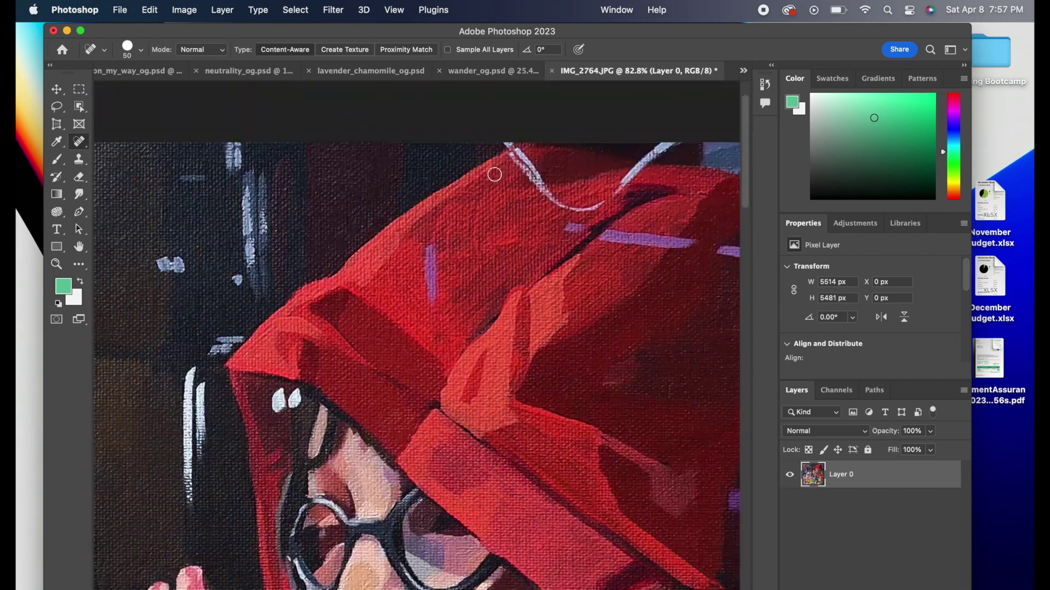
{"action": "scroll", "coordinate": [495, 174], "scroll_direction": "down", "scroll_amount": 5}
{"action": "scroll", "coordinate": [429, 148], "scroll_direction": "up", "scroll_amount": 4}
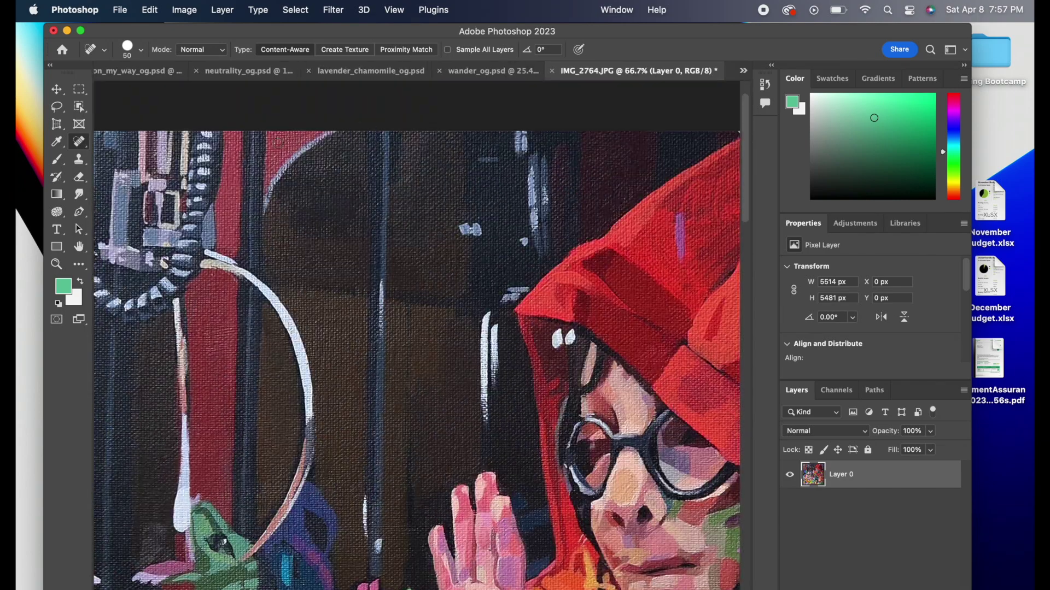
- Sample the painting's dark brown background as paint colour and switch to the Brush tool
{"action": "left_click", "coordinate": [58, 145]}
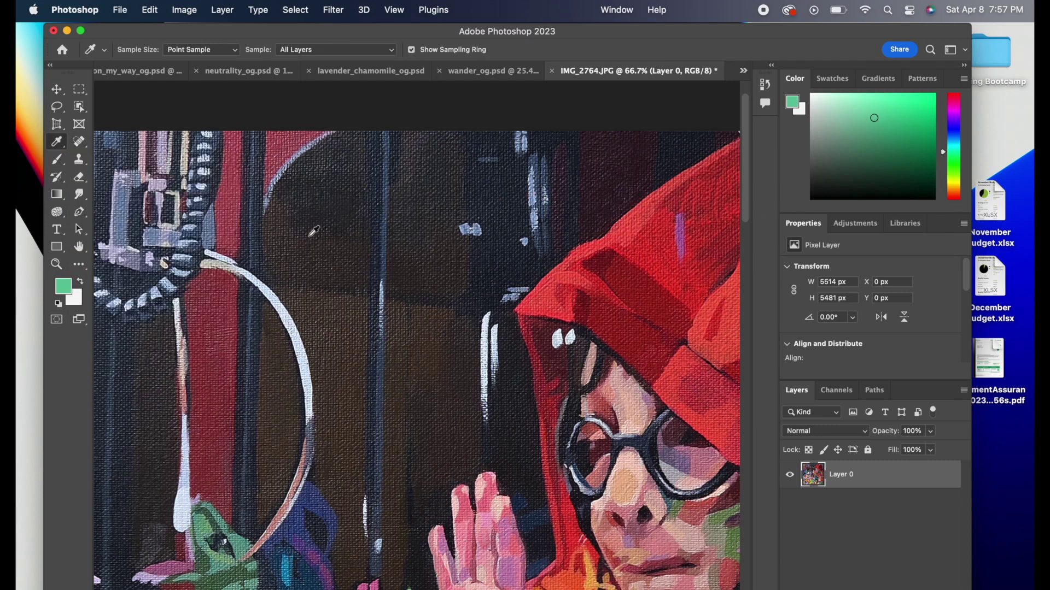
{"action": "left_click", "coordinate": [352, 241]}
{"action": "scroll", "coordinate": [190, 222], "scroll_direction": "up", "scroll_amount": 3}
{"action": "left_click", "coordinate": [252, 157]}
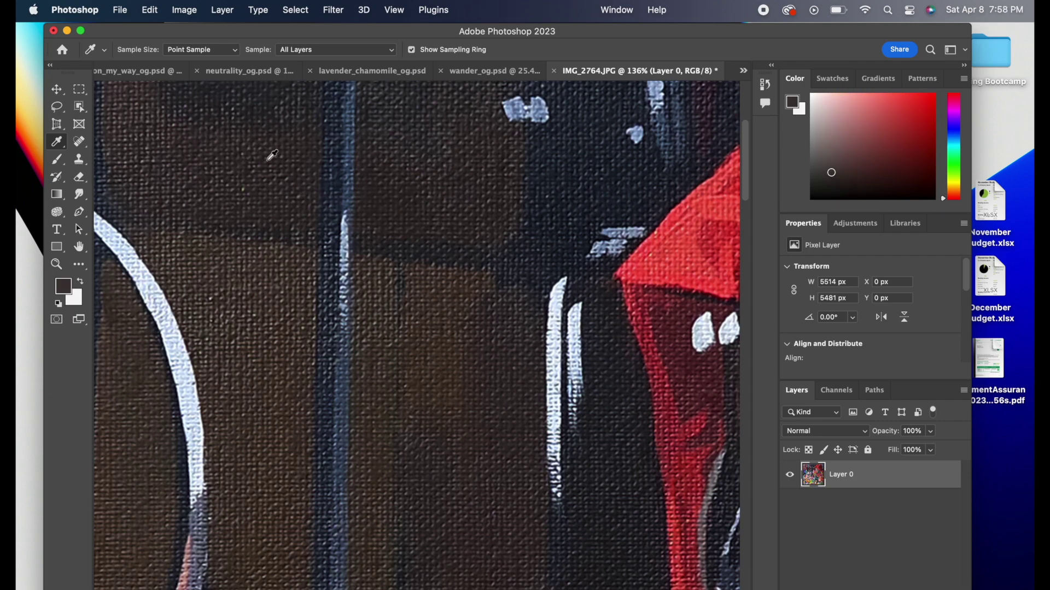
{"action": "scroll", "coordinate": [456, 427], "scroll_direction": "down", "scroll_amount": 3}
{"action": "key", "text": "b"}
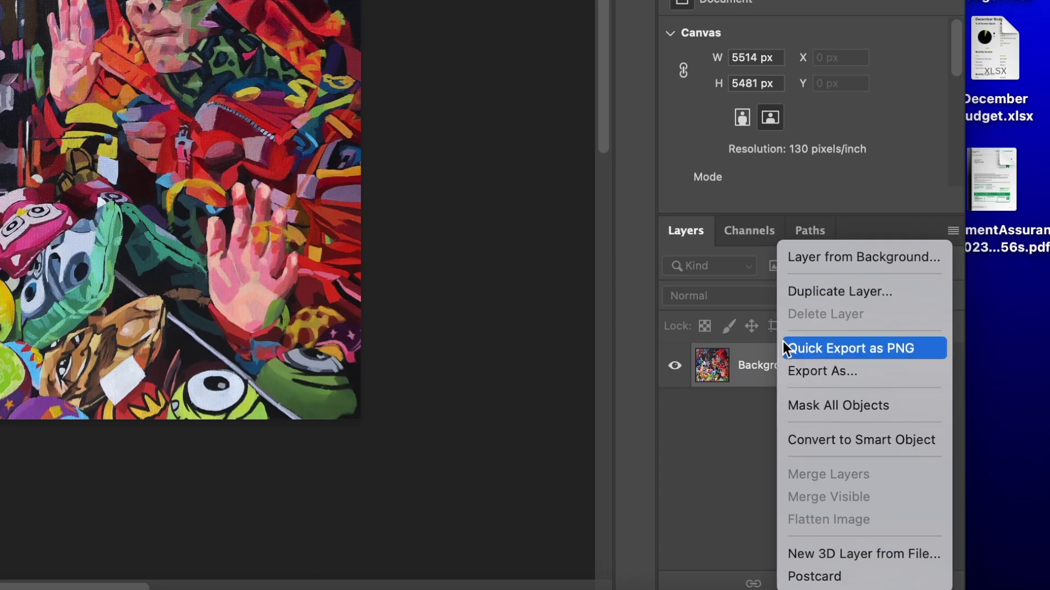
- Convert the Background into Layer 0 and bring up the Canvas Size settings
{"action": "left_click", "coordinate": [813, 260]}
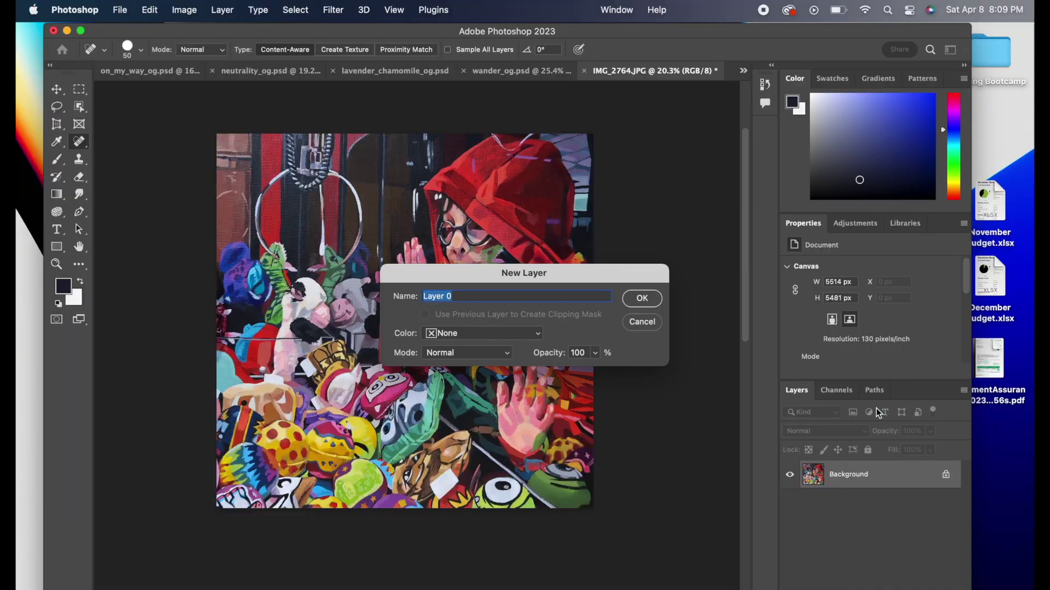
{"action": "left_click", "coordinate": [656, 303]}
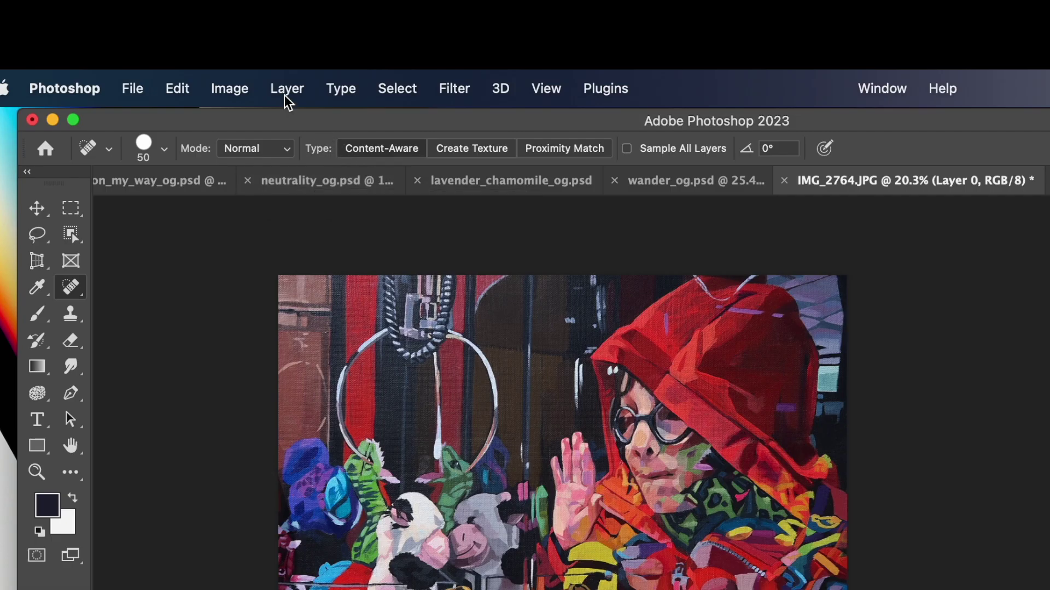
{"action": "left_click", "coordinate": [246, 94]}
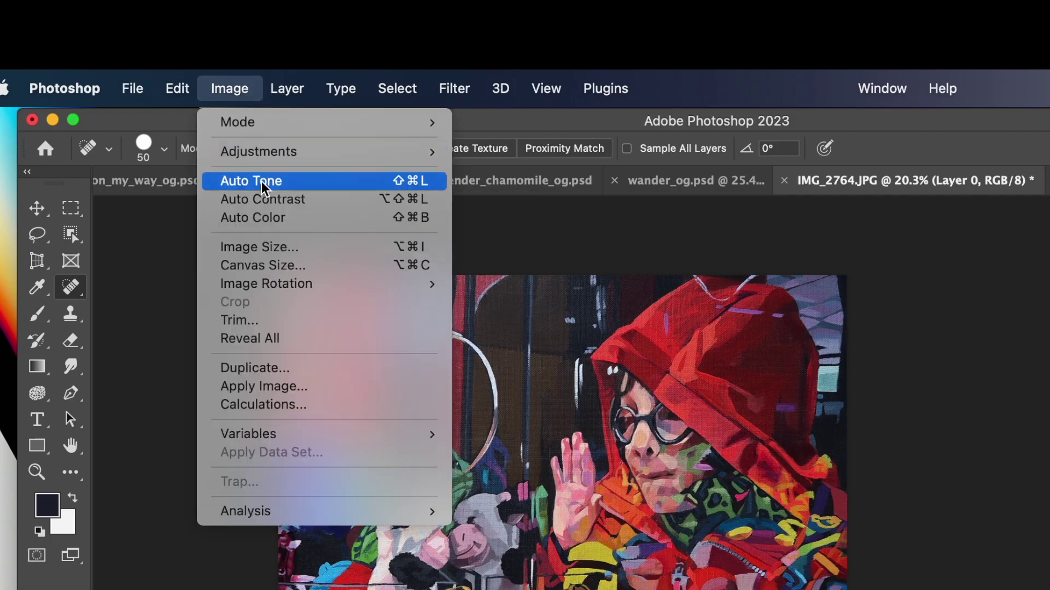
{"action": "left_click", "coordinate": [276, 267]}
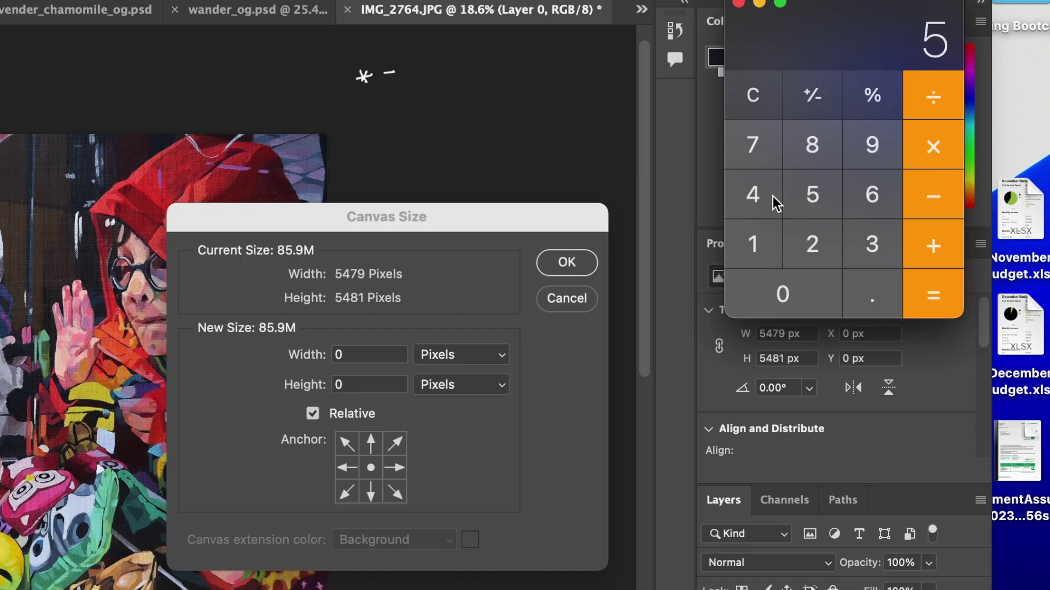
- Calculate 5480 × 0.125 = 685 in Calculator
{"action": "left_click", "coordinate": [765, 200]}
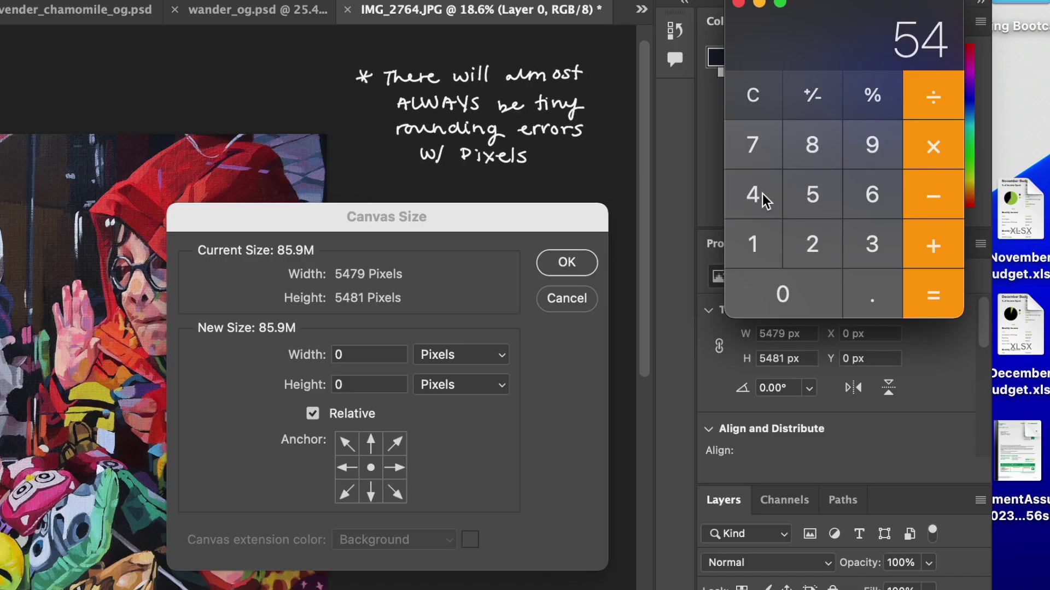
{"action": "left_click", "coordinate": [811, 145]}
{"action": "left_click", "coordinate": [803, 283]}
{"action": "left_click", "coordinate": [860, 303]}
{"action": "left_click", "coordinate": [757, 246]}
{"action": "left_click", "coordinate": [803, 247]}
{"action": "left_click", "coordinate": [810, 206]}
{"action": "left_click", "coordinate": [932, 300]}
- Enlarge the canvas by 685 px in relative width and height
{"action": "left_click", "coordinate": [369, 355]}
{"action": "key", "text": "BackSpace"}
{"action": "type", "text": "685"}
{"action": "key", "text": "Tab"}
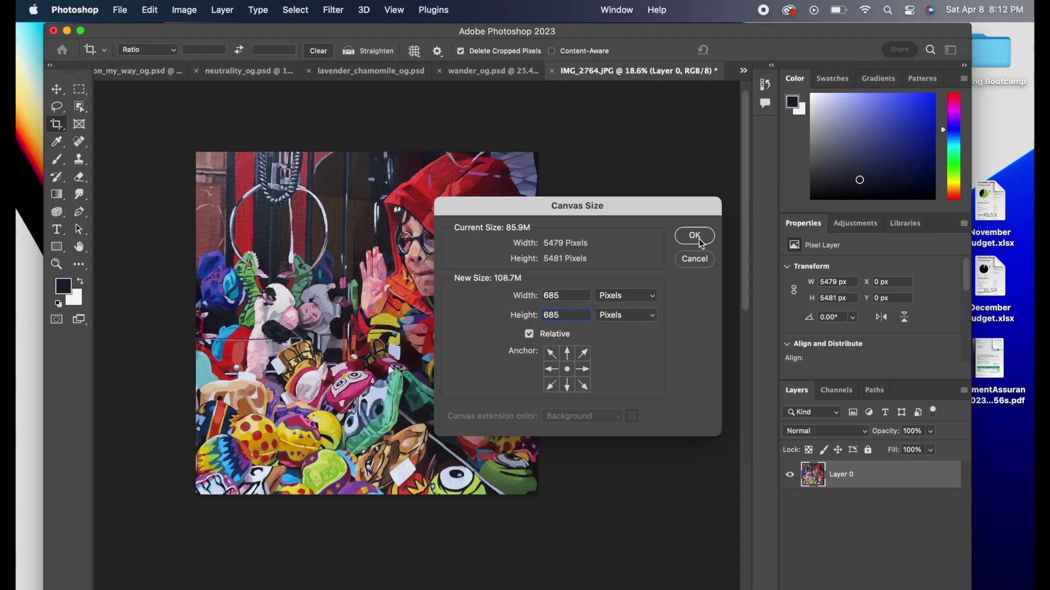
{"action": "left_click", "coordinate": [565, 261]}
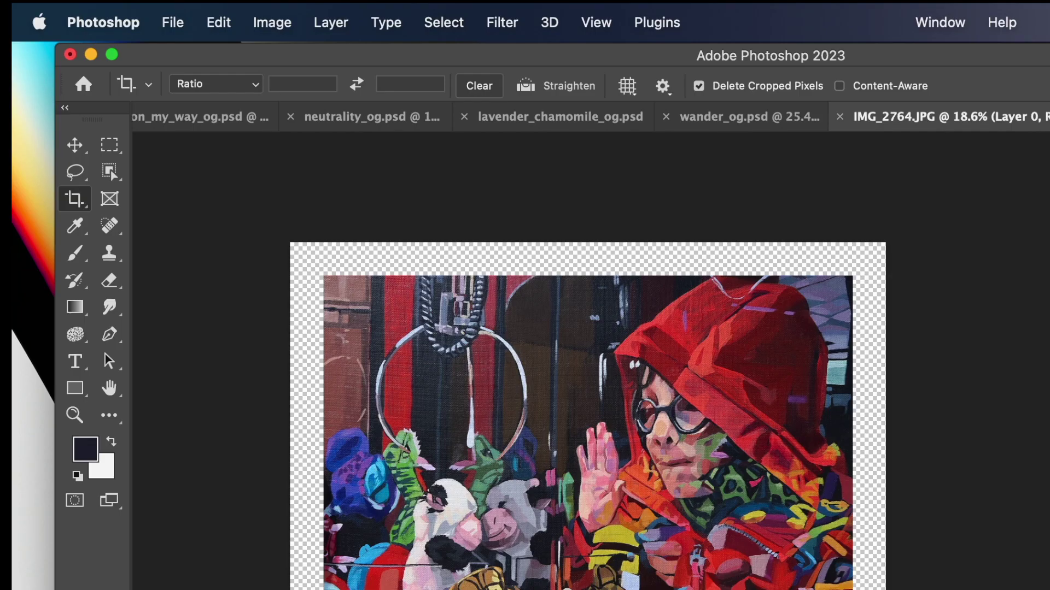
- Add a Solid Color fill layer in off-white f5f5f5
{"action": "left_click", "coordinate": [335, 23]}
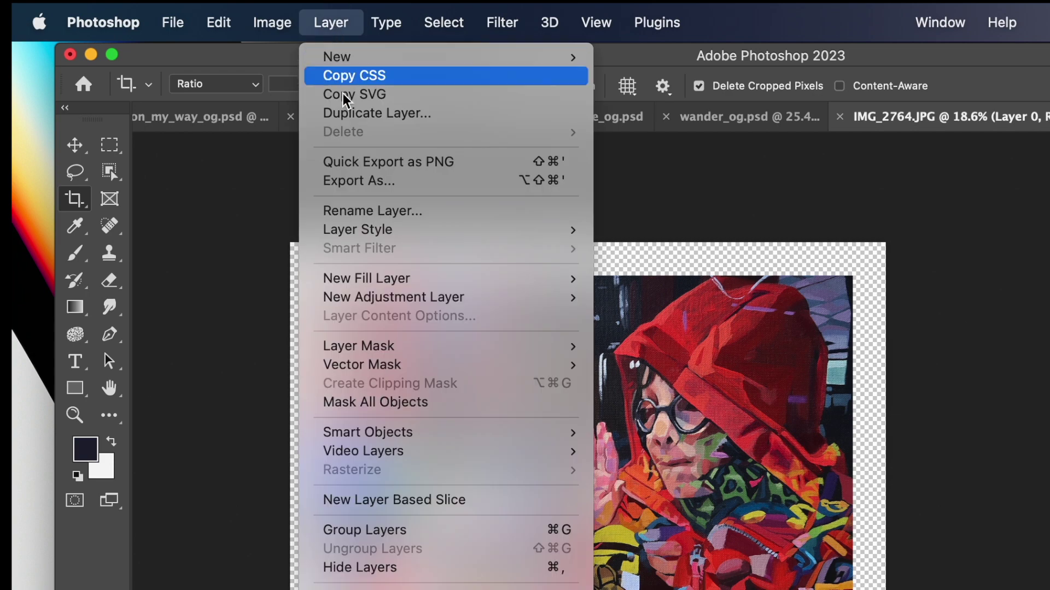
{"action": "mouse_move", "coordinate": [378, 281]}
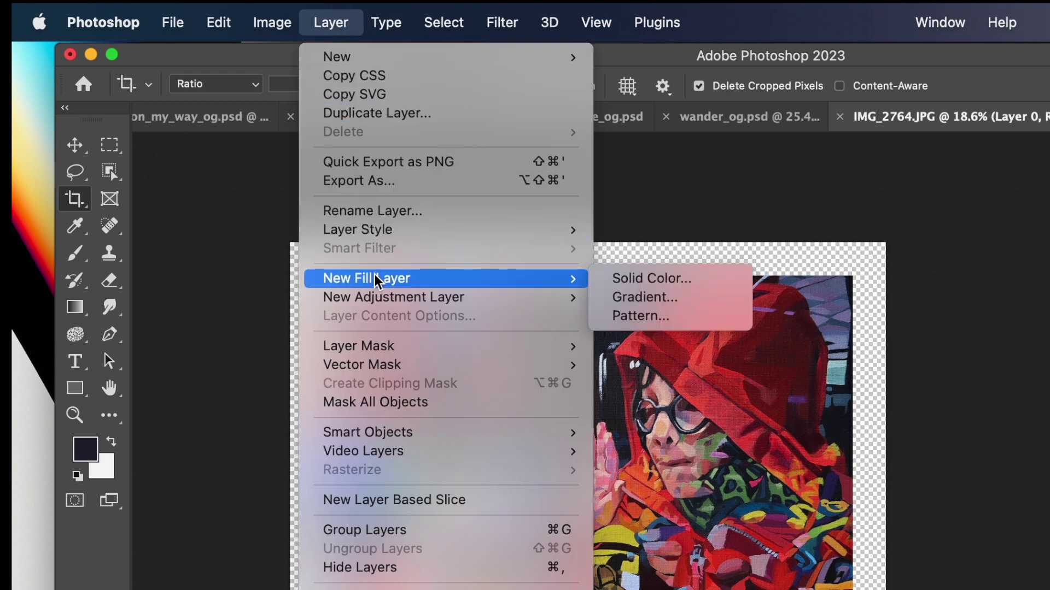
{"action": "left_click", "coordinate": [656, 279]}
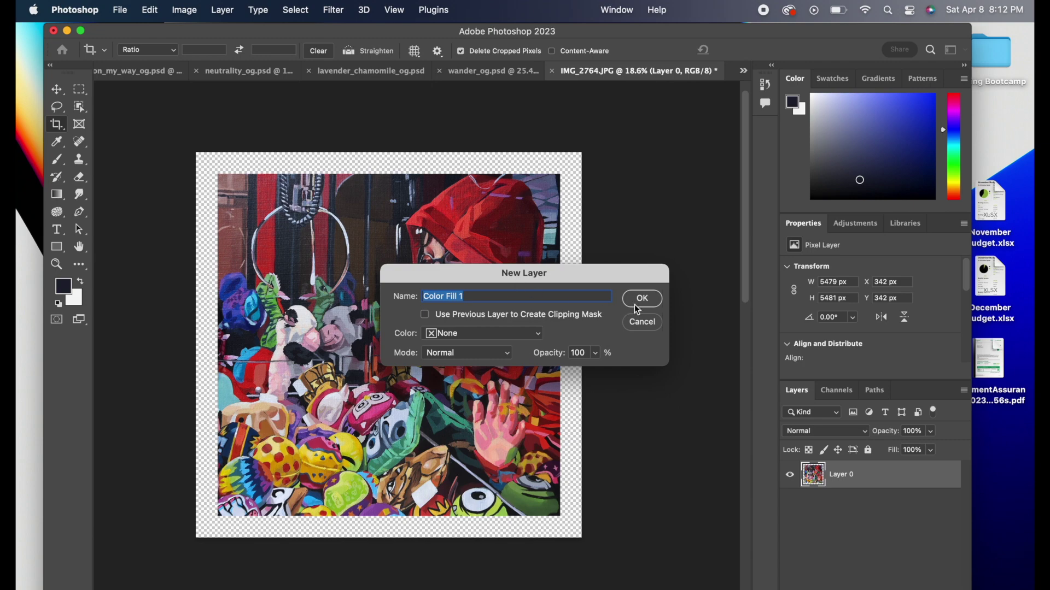
{"action": "left_click", "coordinate": [641, 300]}
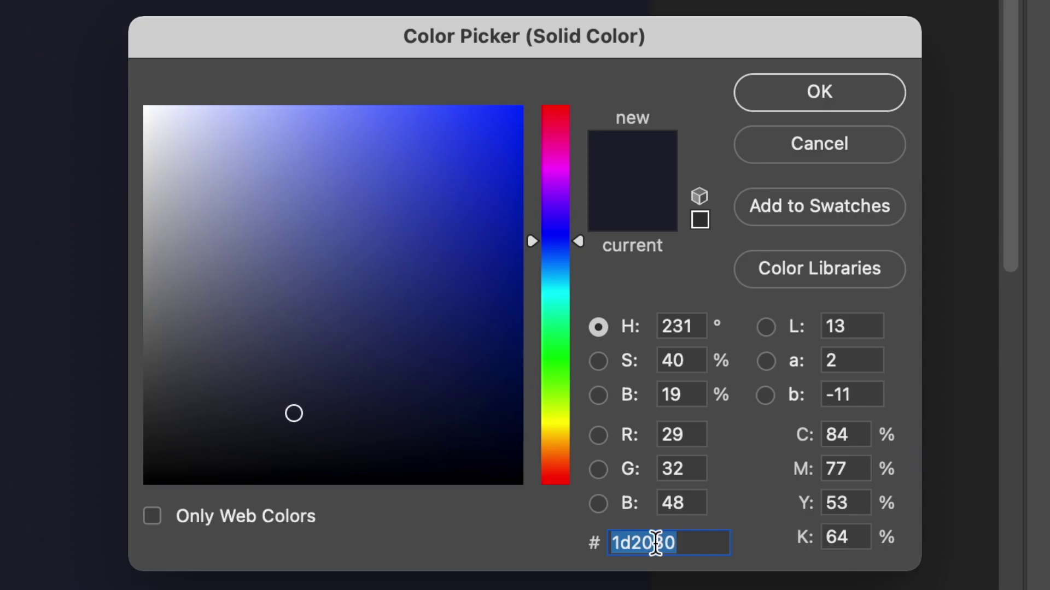
{"action": "key", "text": "BackSpace"}
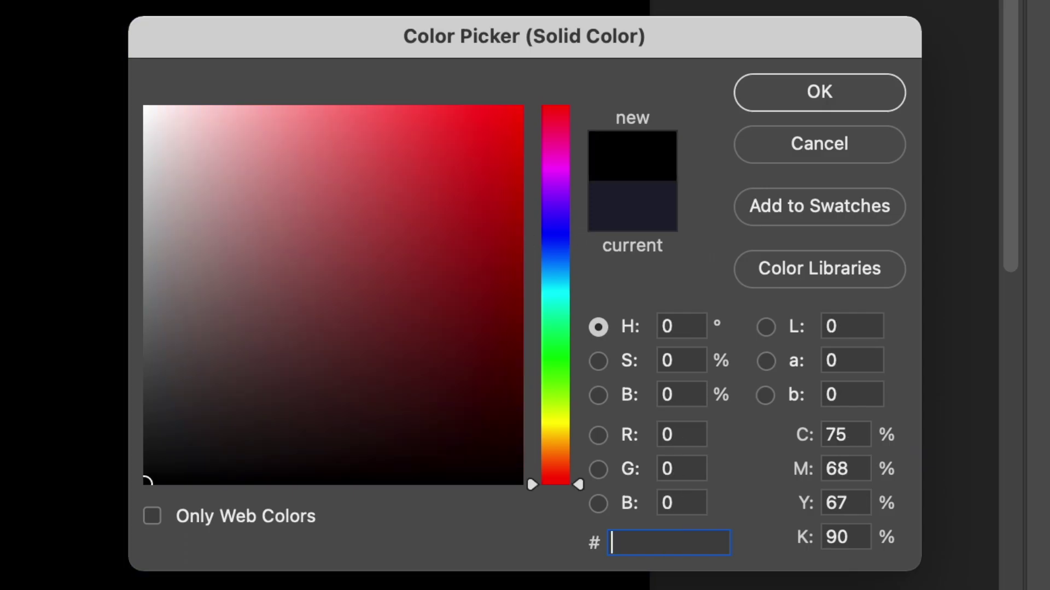
{"action": "type", "text": "f5f5f5"}
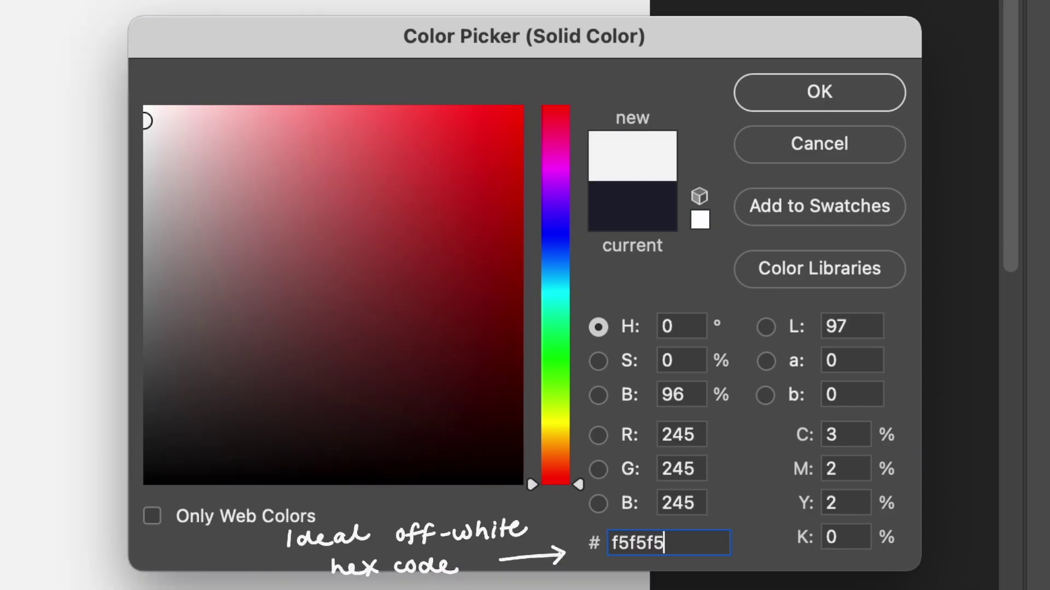
{"action": "left_click", "coordinate": [839, 97]}
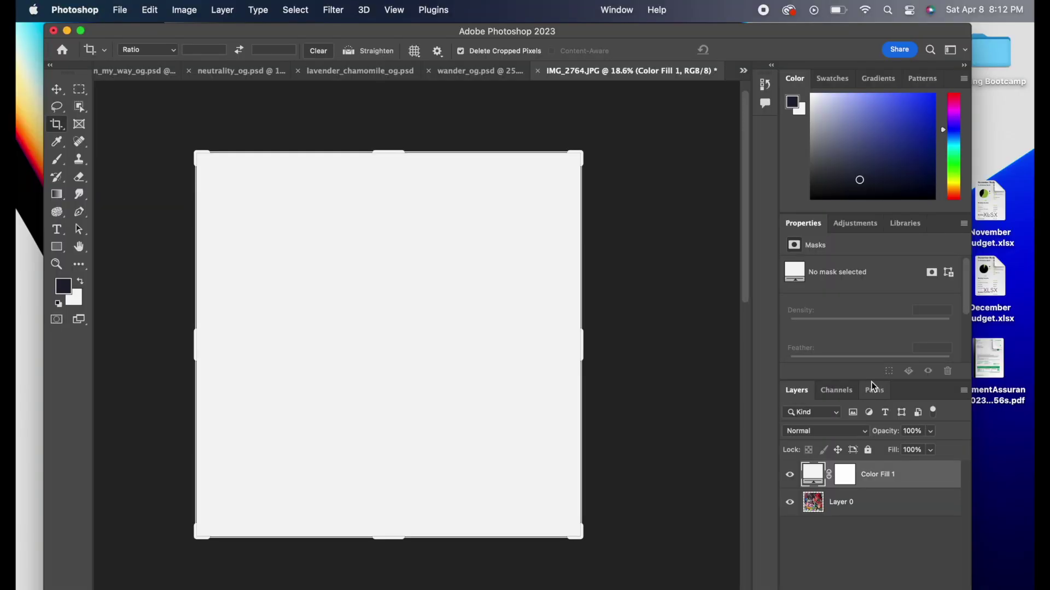
- Move Color Fill 1 below Layer 0 and recolour it to 1b1b1b
{"action": "left_click_drag", "start_coordinate": [875, 482], "coordinate": [875, 539]}
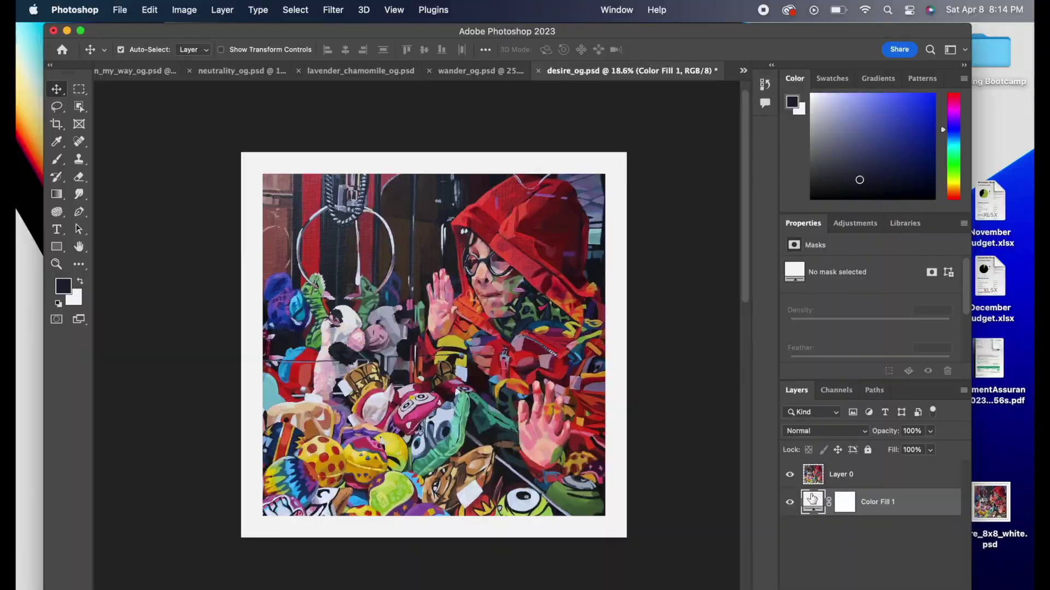
{"action": "double_click", "coordinate": [782, 468]}
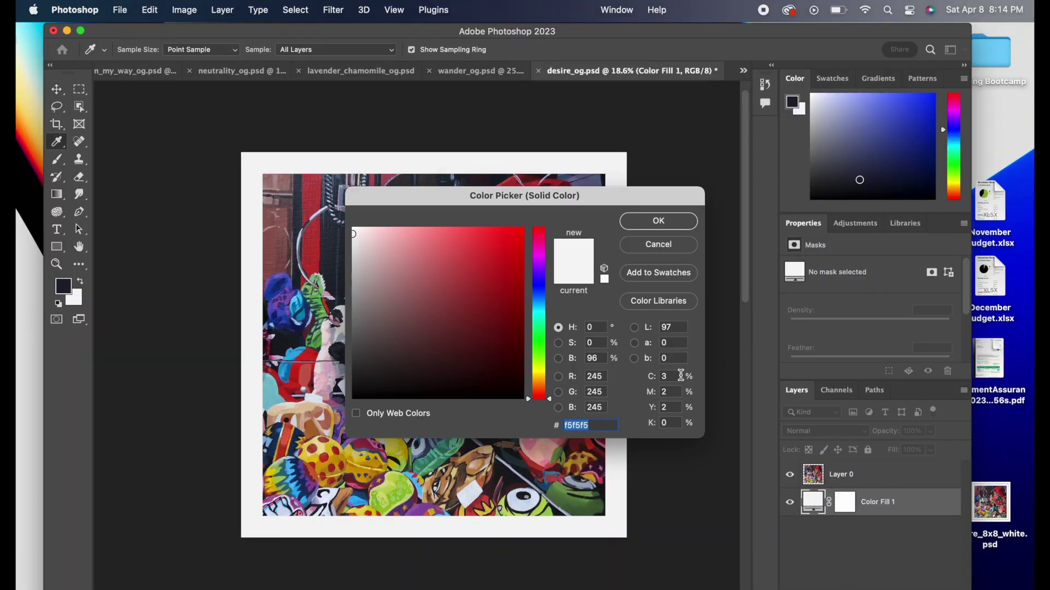
{"action": "type", "text": "1b1b1b"}
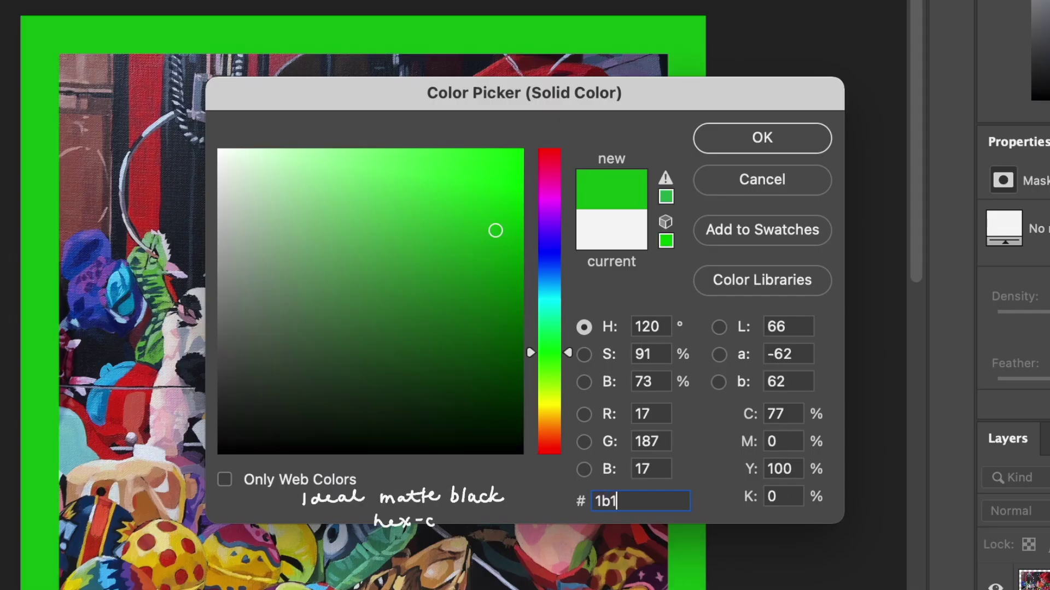
{"action": "left_click", "coordinate": [711, 130]}
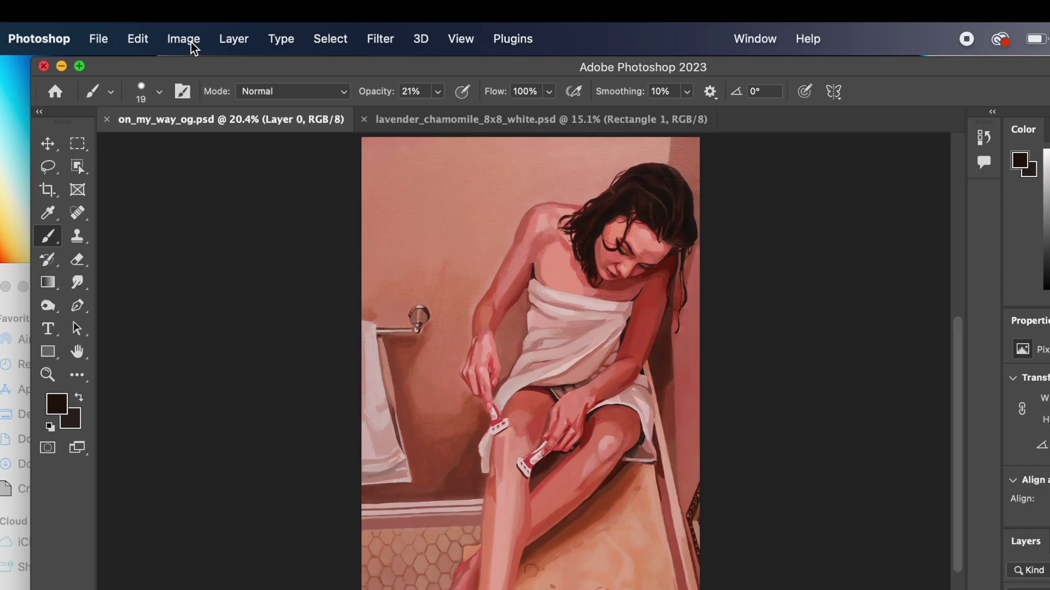
- Set on_my_way_og's canvas to an absolute 110 × 230 inches, painting centred
{"action": "left_click", "coordinate": [225, 16]}
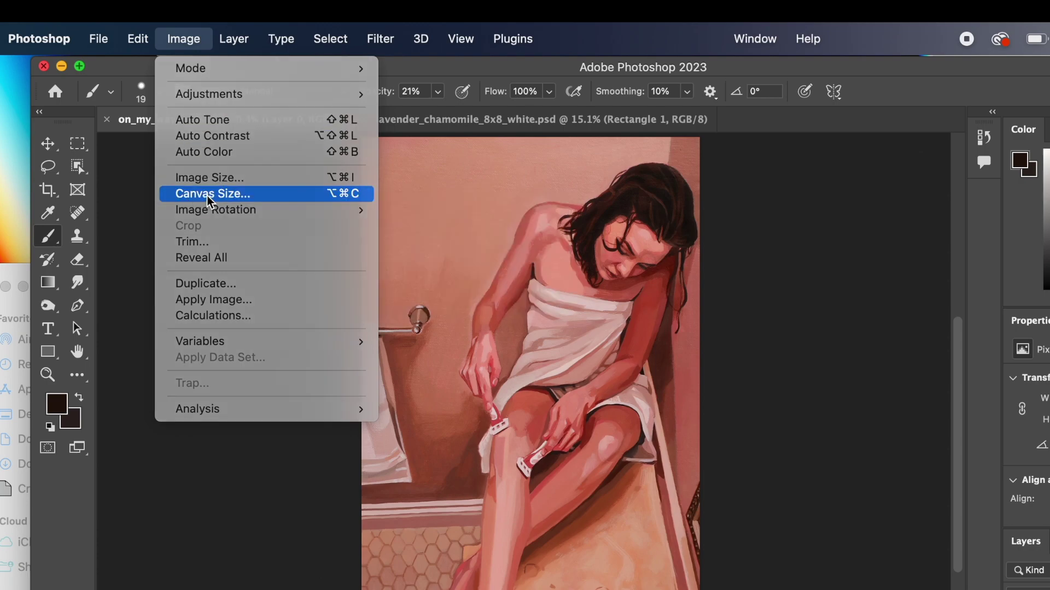
{"action": "left_click", "coordinate": [189, 194]}
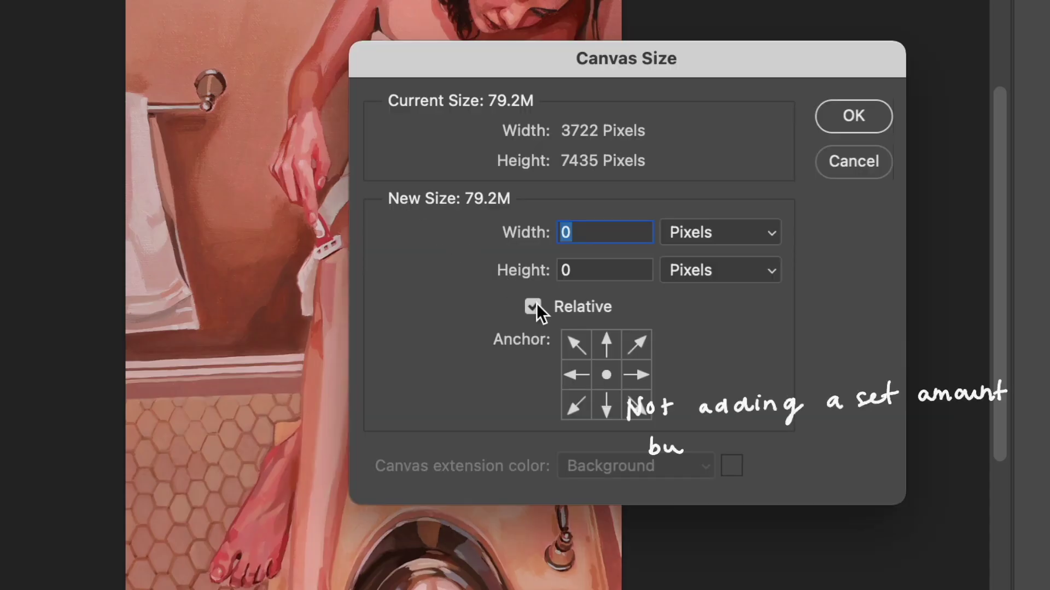
{"action": "left_click", "coordinate": [534, 306]}
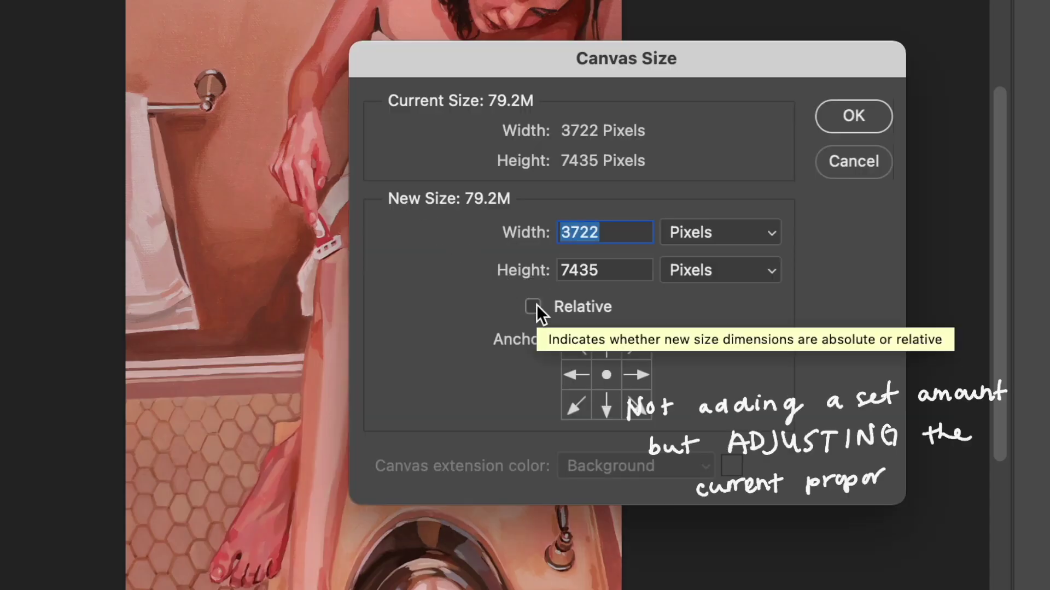
{"action": "left_click", "coordinate": [752, 240]}
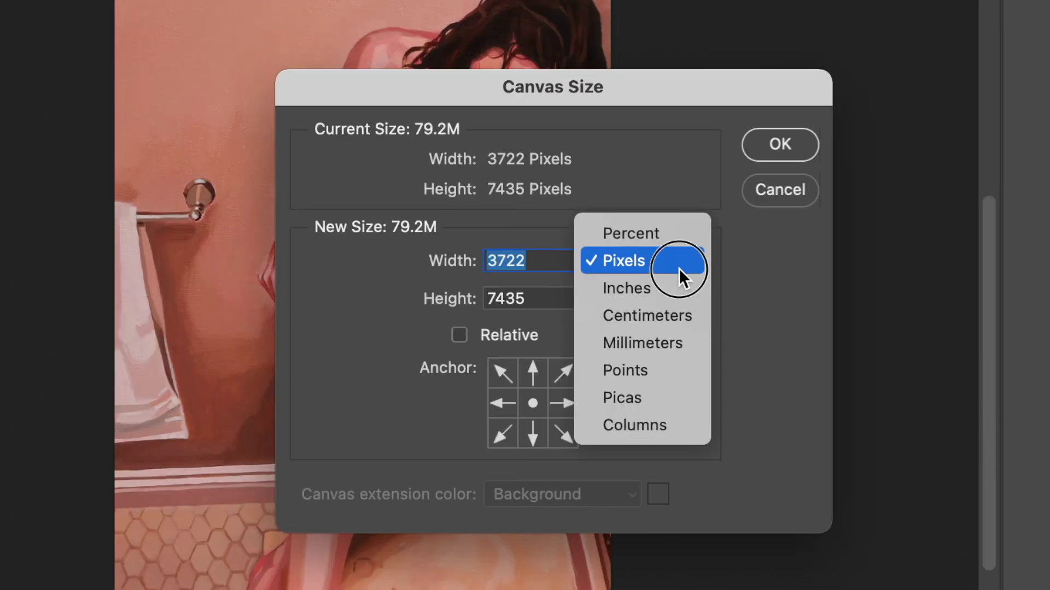
{"action": "left_click", "coordinate": [652, 296]}
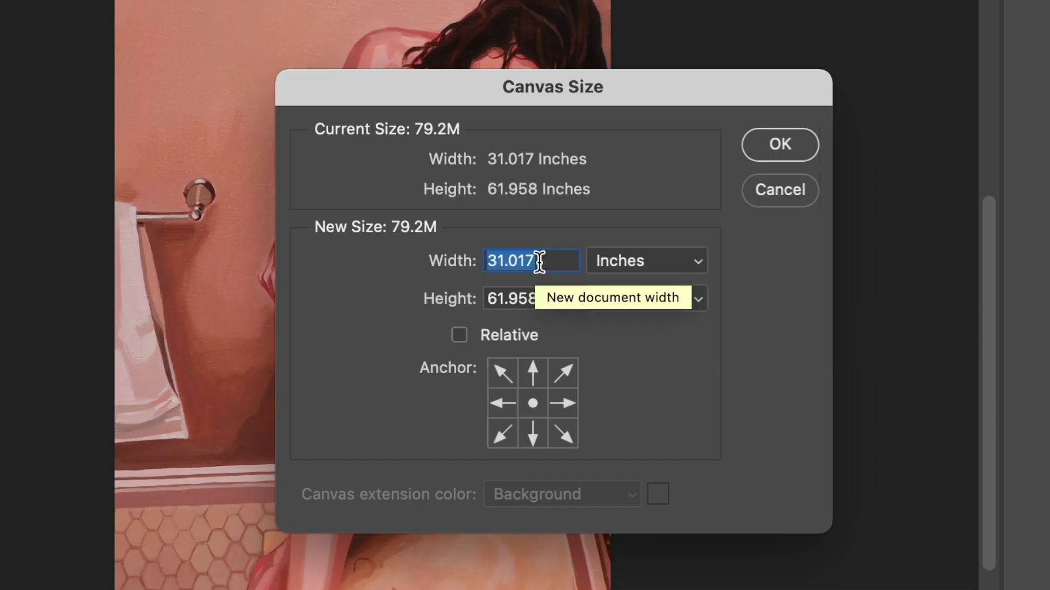
{"action": "left_click", "coordinate": [539, 262]}
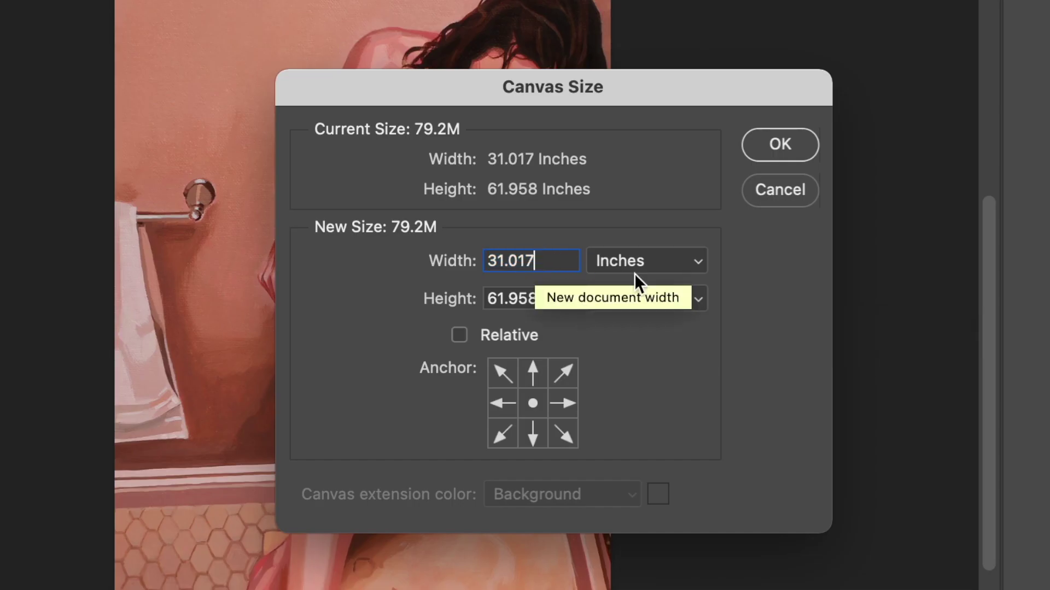
{"action": "key", "text": "BackSpace"}
{"action": "key", "text": "BackSpace"}
{"action": "key", "text": "BackSpace"}
{"action": "key", "text": "BackSpace"}
{"action": "key", "text": "BackSpace"}
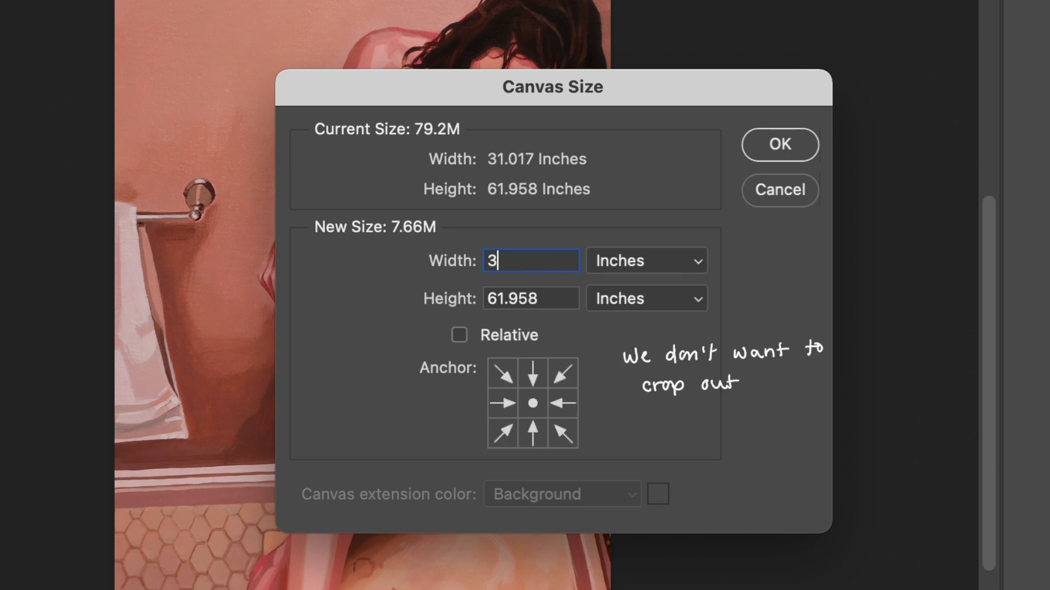
{"action": "key", "text": "BackSpace"}
{"action": "type", "text": "110"}
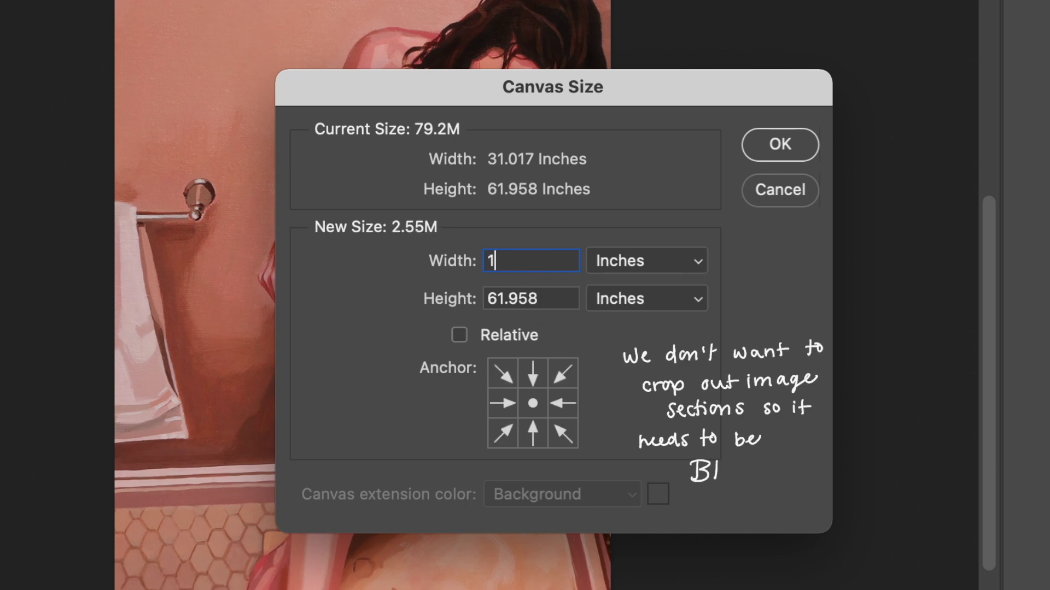
{"action": "left_click", "coordinate": [566, 300]}
{"action": "key", "text": "BackSpace"}
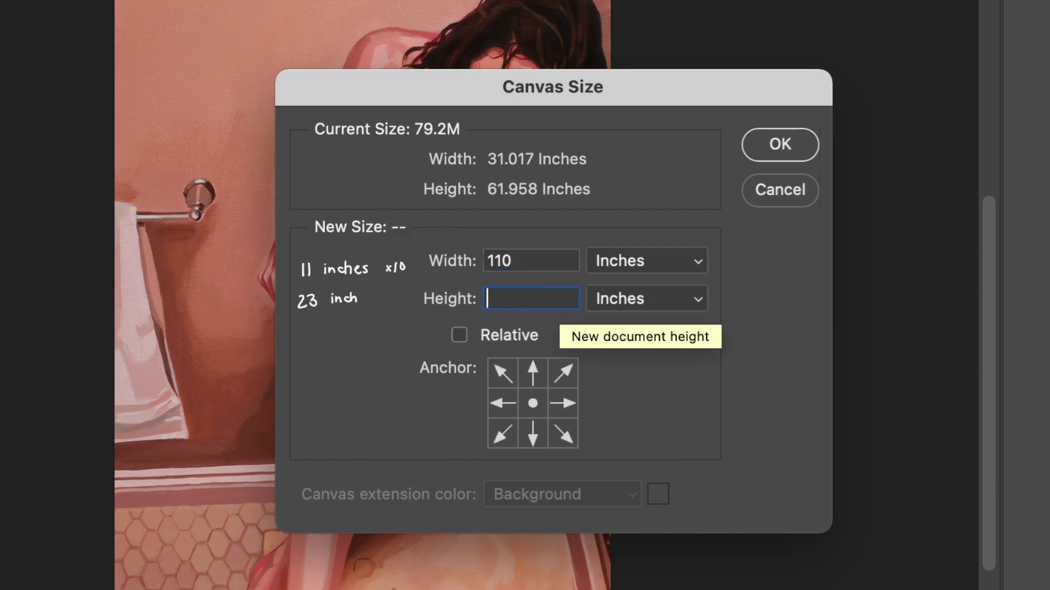
{"action": "type", "text": "230"}
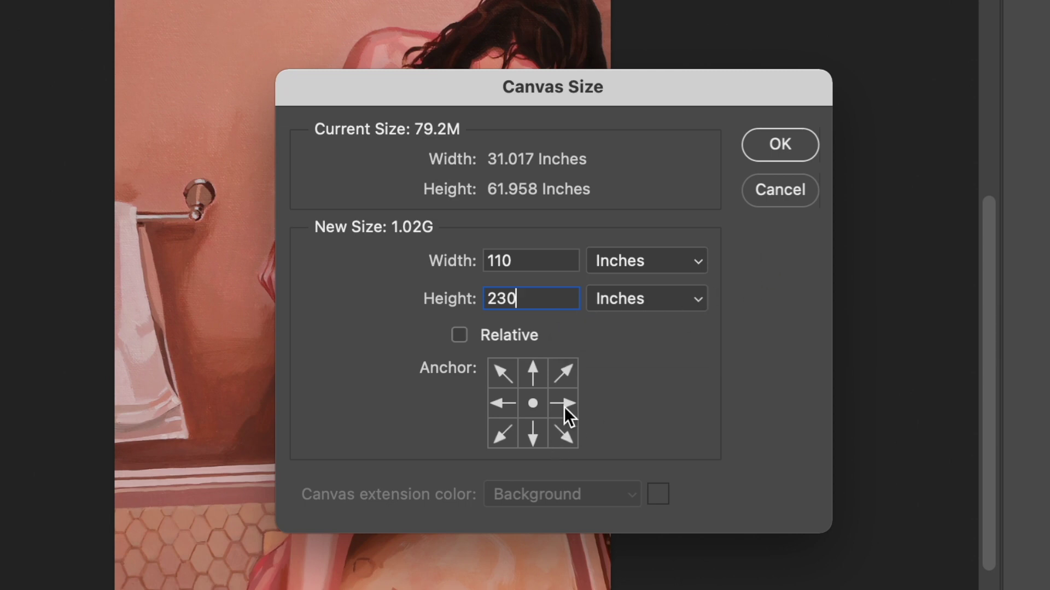
{"action": "left_click", "coordinate": [780, 146]}
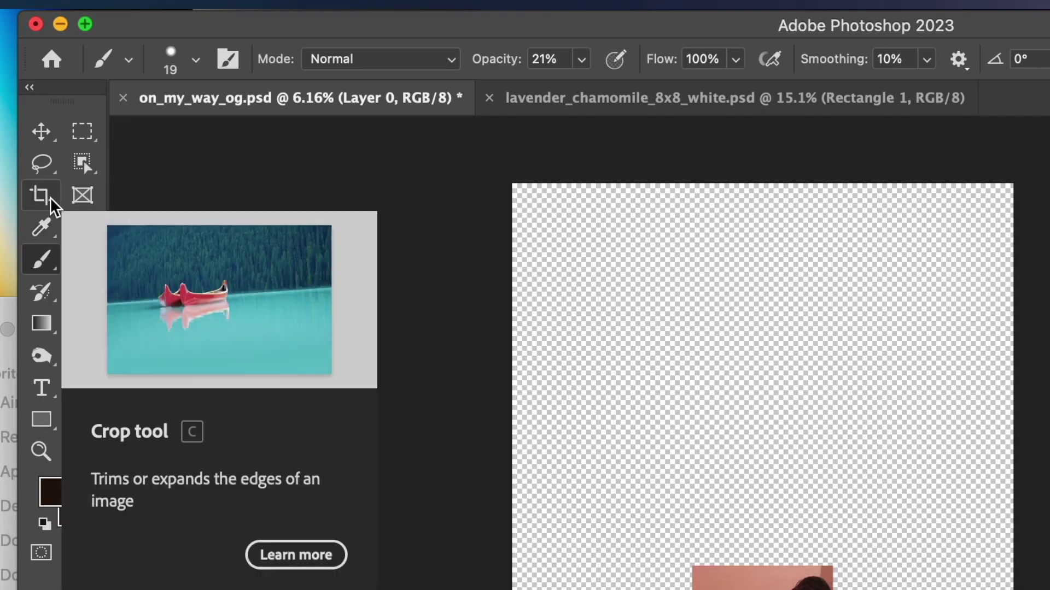
- Drag the crop frame snugly around the painting, keeping its 11:23 proportions
{"action": "left_click", "coordinate": [48, 202]}
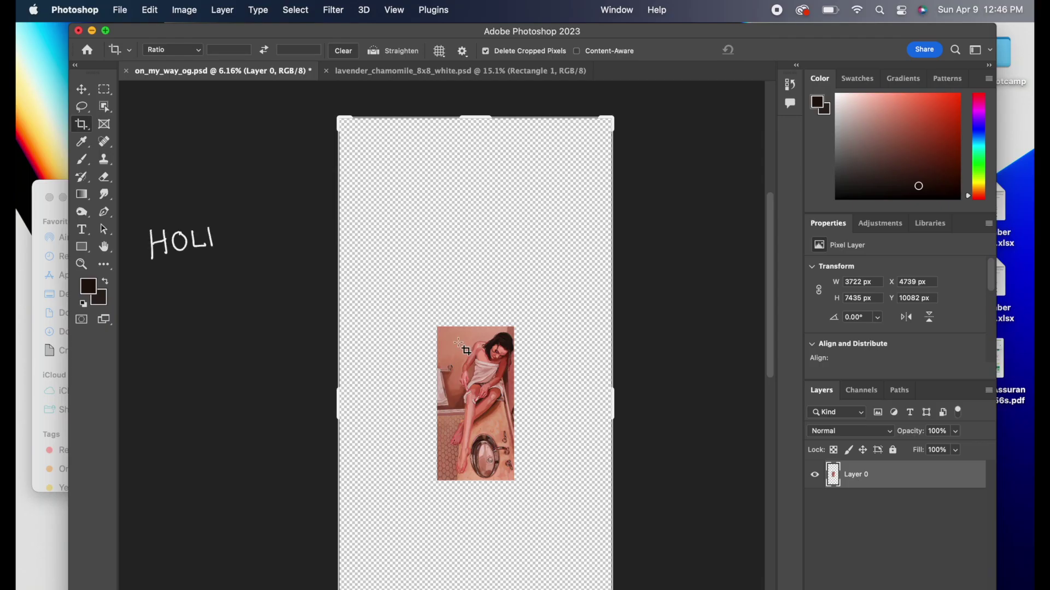
{"action": "left_click_drag", "start_coordinate": [339, 118], "coordinate": [437, 327]}
{"action": "left_click_drag", "start_coordinate": [561, 588], "coordinate": [504, 487]}
{"action": "scroll", "coordinate": [504, 488], "scroll_direction": "up", "scroll_amount": 6}
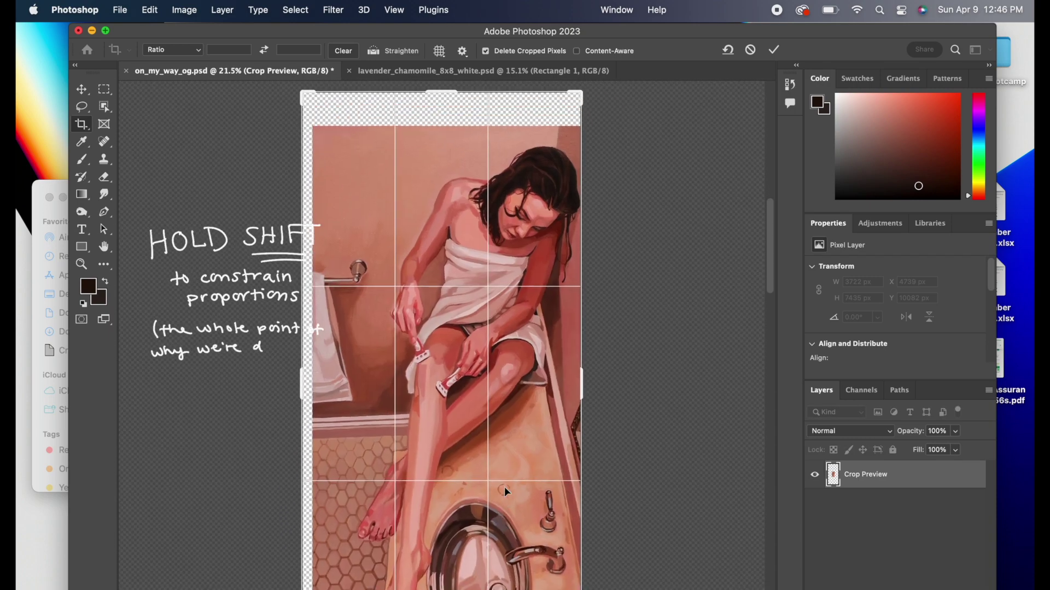
{"action": "scroll", "coordinate": [361, 175], "scroll_direction": "down", "scroll_amount": 5}
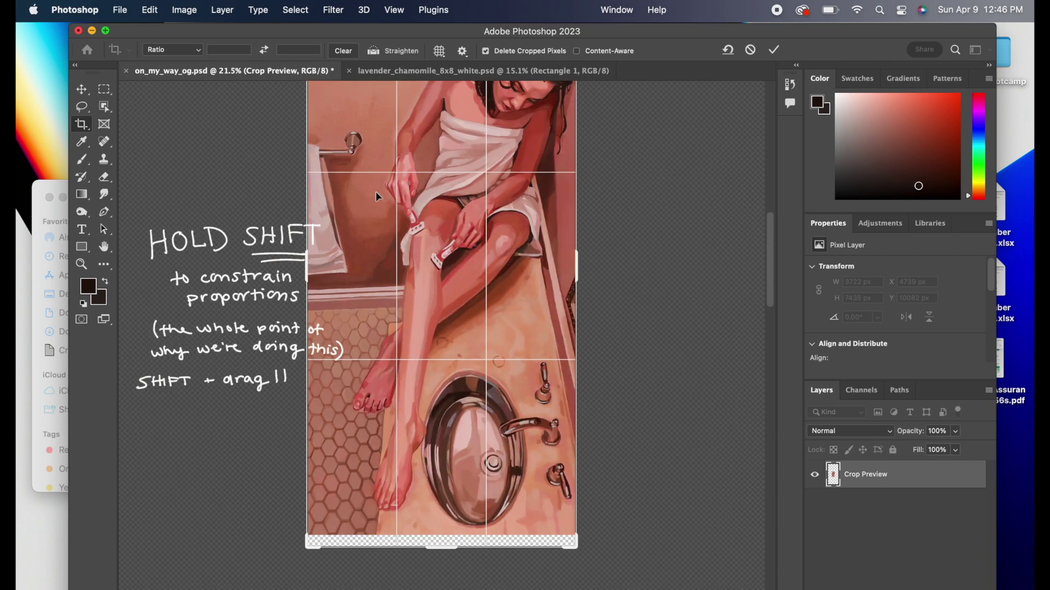
{"action": "scroll", "coordinate": [375, 191], "scroll_direction": "up", "scroll_amount": 5}
{"action": "scroll", "coordinate": [376, 192], "scroll_direction": "down", "scroll_amount": 5}
{"action": "scroll", "coordinate": [375, 192], "scroll_direction": "up", "scroll_amount": 5}
{"action": "scroll", "coordinate": [375, 191], "scroll_direction": "down", "scroll_amount": 3}
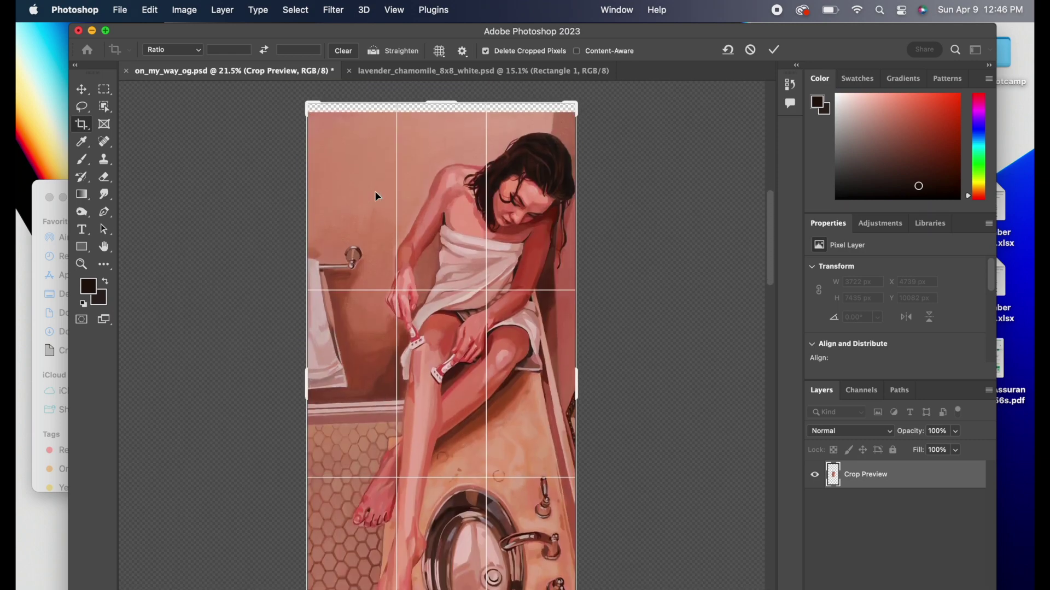
{"action": "scroll", "coordinate": [375, 191], "scroll_direction": "down", "scroll_amount": 4}
{"action": "scroll", "coordinate": [375, 192], "scroll_direction": "up", "scroll_amount": 5}
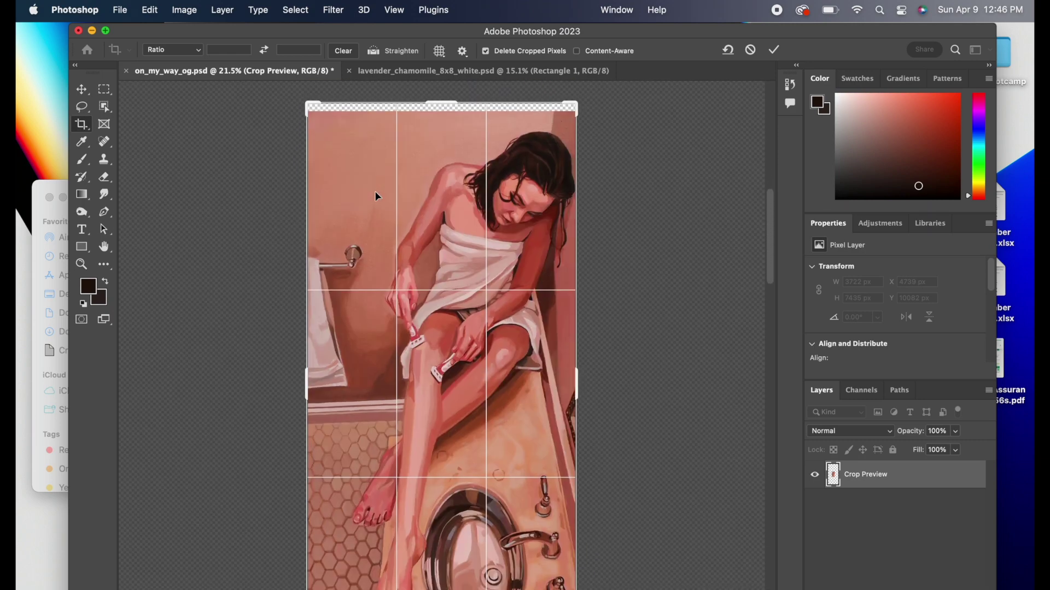
{"action": "scroll", "coordinate": [375, 191], "scroll_direction": "down", "scroll_amount": 4}
{"action": "scroll", "coordinate": [375, 192], "scroll_direction": "up", "scroll_amount": 4}
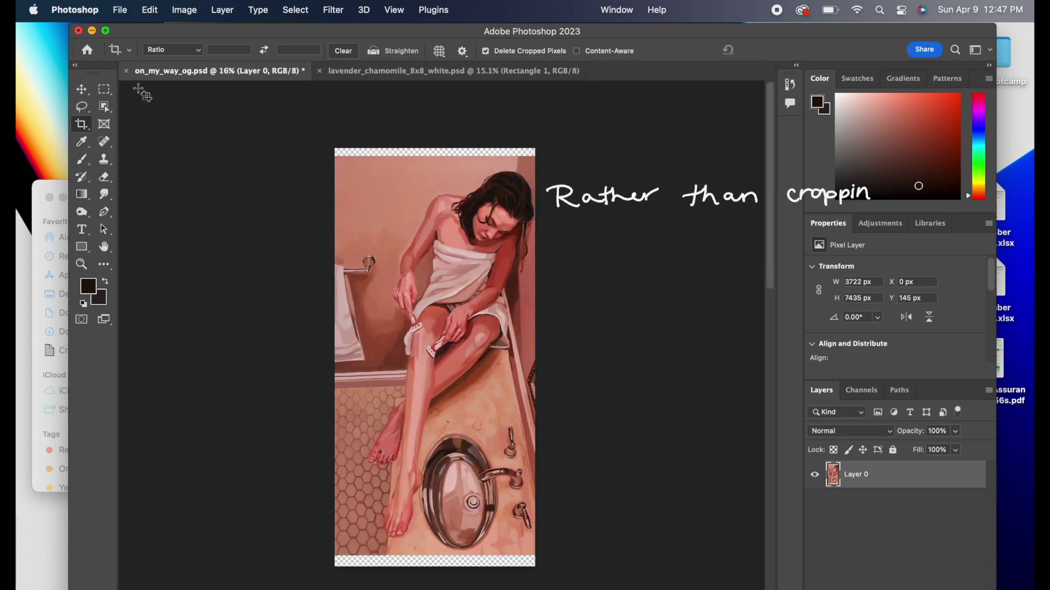
- Content-Aware Fill the transparent strip along the canvas top and merge it into the painting
{"action": "left_click", "coordinate": [104, 89]}
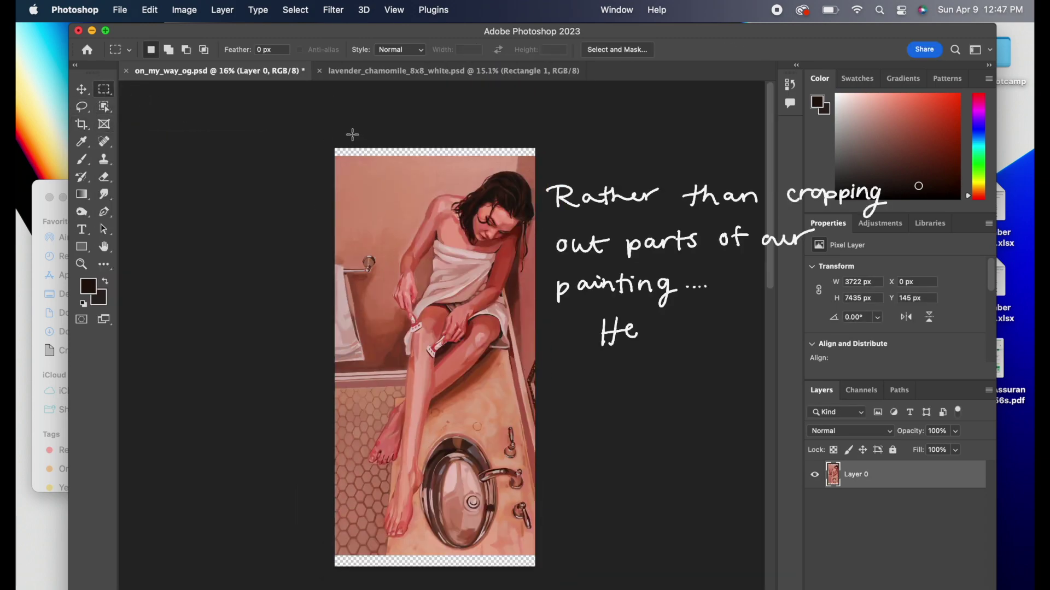
{"action": "left_click_drag", "start_coordinate": [336, 148], "coordinate": [541, 159]}
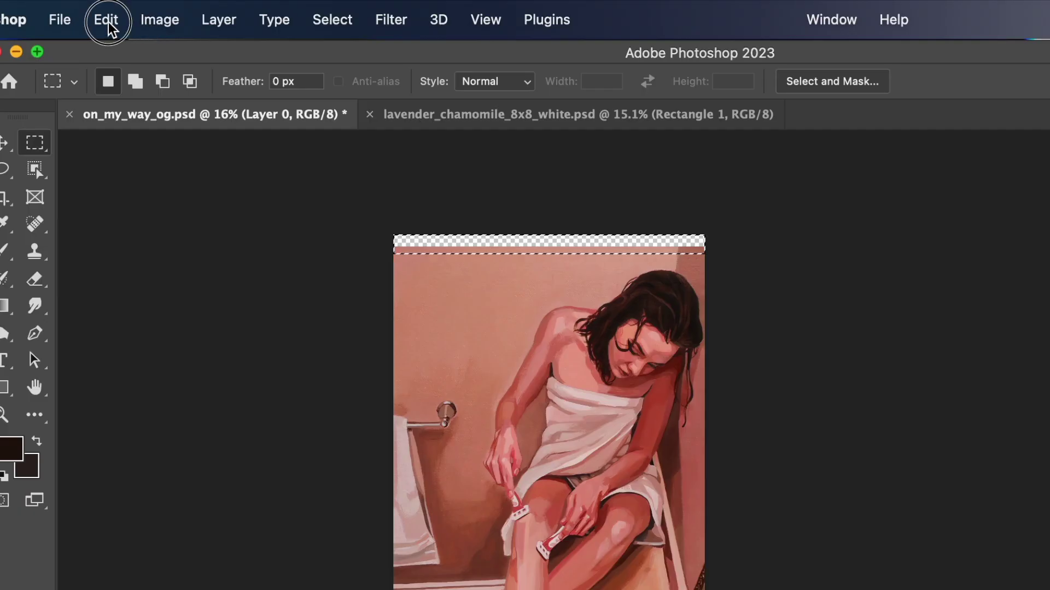
{"action": "left_click", "coordinate": [150, 10]}
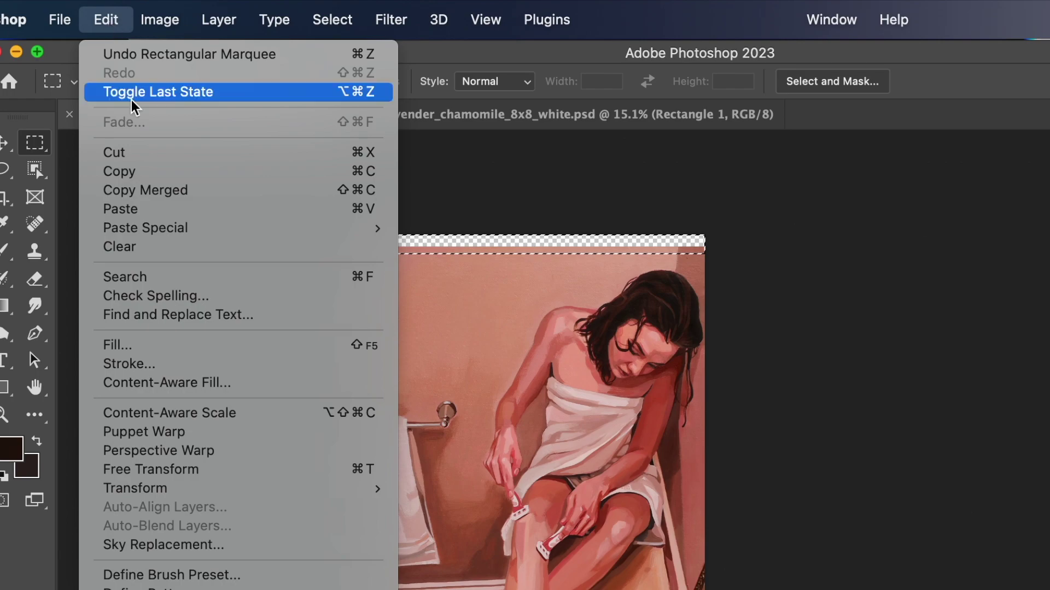
{"action": "left_click", "coordinate": [192, 383]}
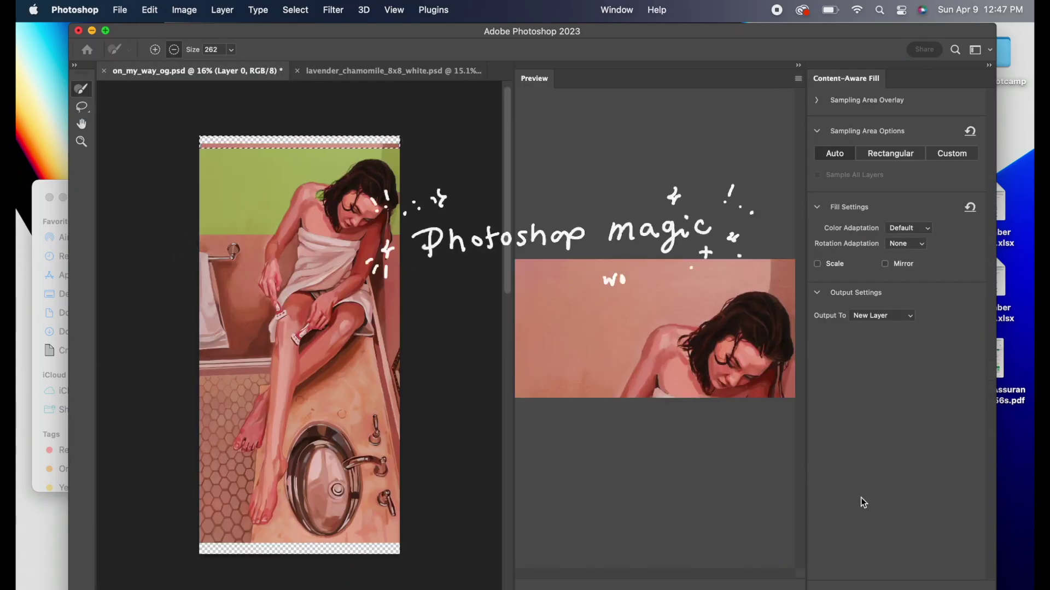
{"action": "key", "text": "Return"}
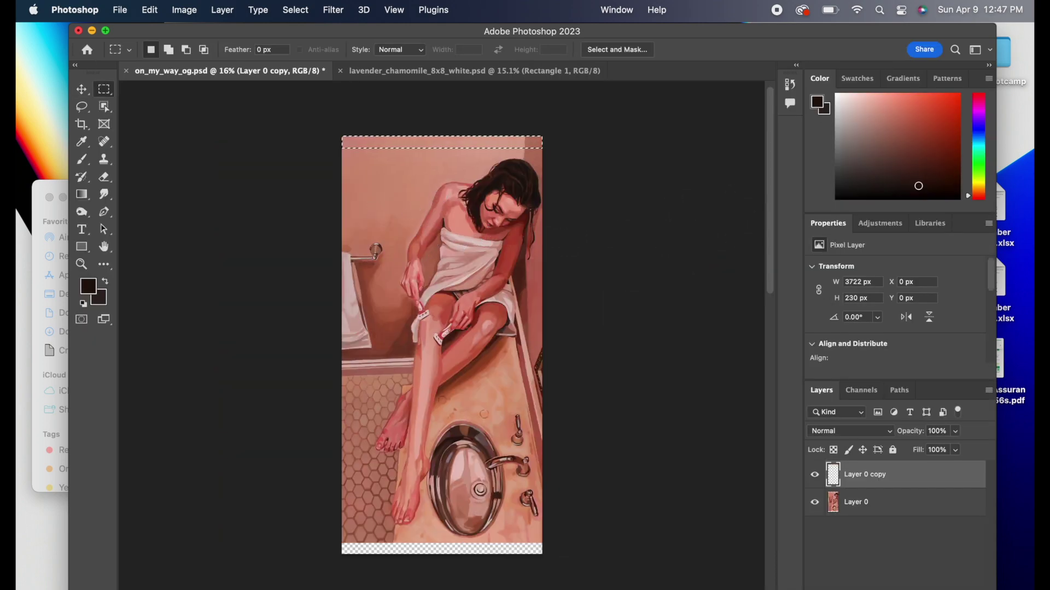
{"action": "left_click", "coordinate": [732, 553]}
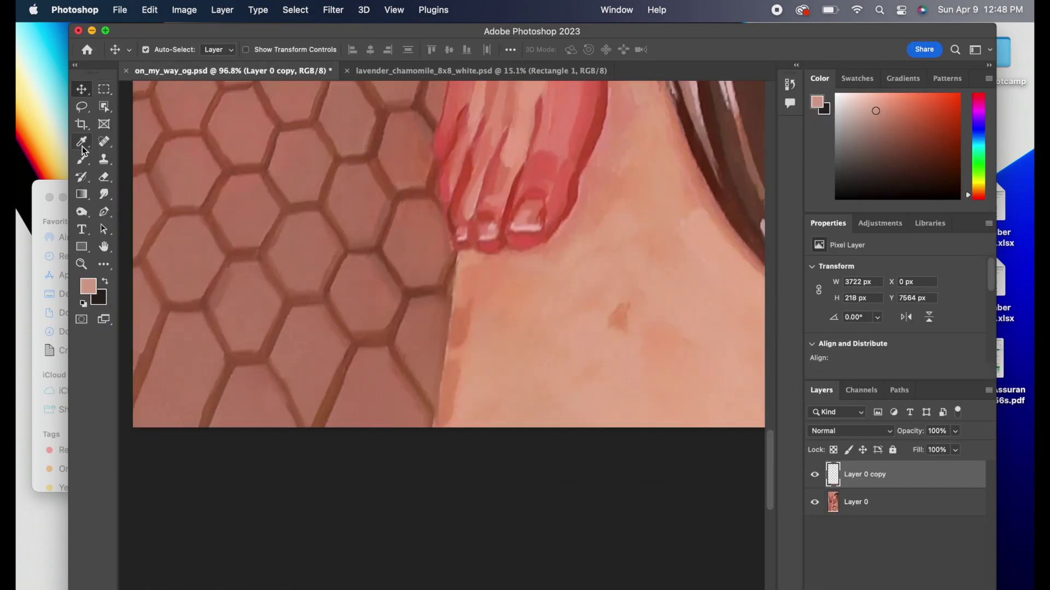
- Brush over the floor seam at 43% opacity using lighter pinks sampled from the painting
{"action": "left_click", "coordinate": [377, 50]}
{"action": "left_click_drag", "start_coordinate": [377, 65], "coordinate": [390, 65]}
{"action": "left_click_drag", "start_coordinate": [147, 370], "coordinate": [182, 403]}
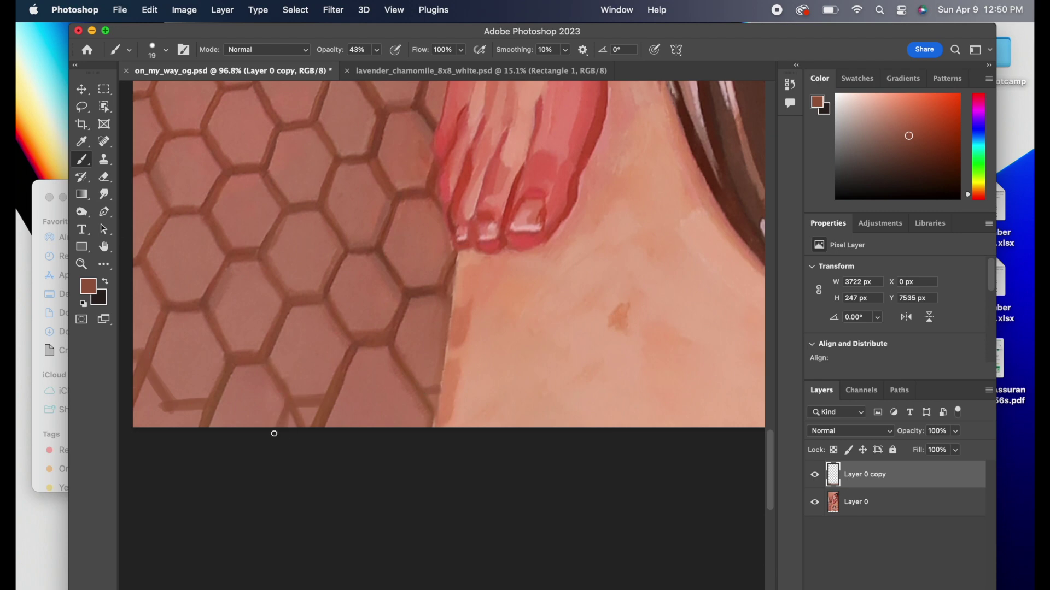
{"action": "left_click", "coordinate": [177, 347], "text": "alt"}
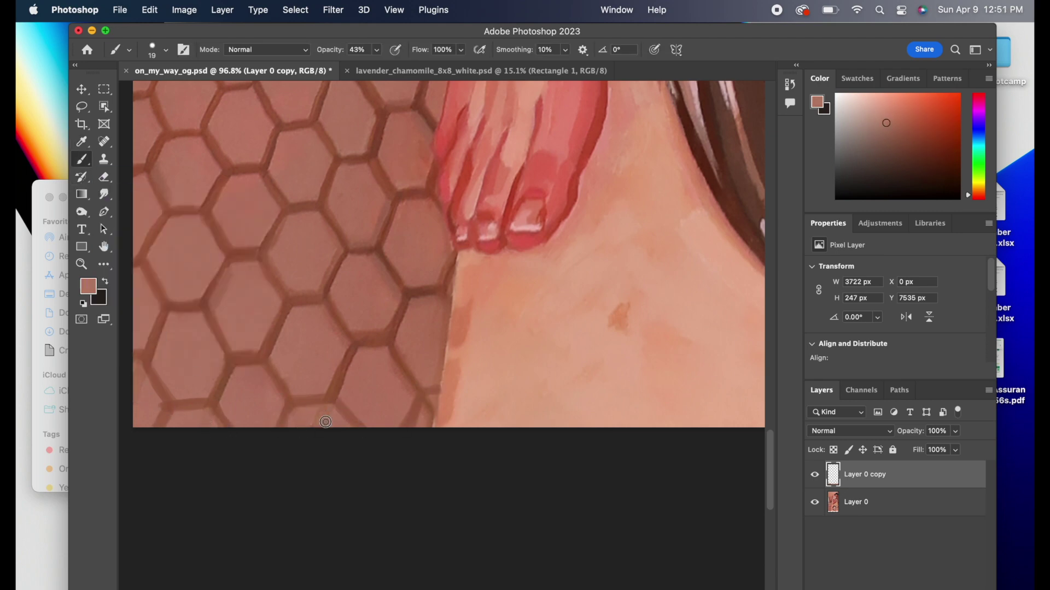
{"action": "scroll", "coordinate": [416, 431], "scroll_direction": "down", "scroll_amount": 5}
{"action": "scroll", "coordinate": [335, 391], "scroll_direction": "up", "scroll_amount": 5}
{"action": "left_click", "coordinate": [595, 537], "text": "alt"}
- In relative Canvas Size, add 309 px width, calculated as 3722 × 0.083
{"action": "scroll", "coordinate": [694, 536], "scroll_direction": "down", "scroll_amount": 4}
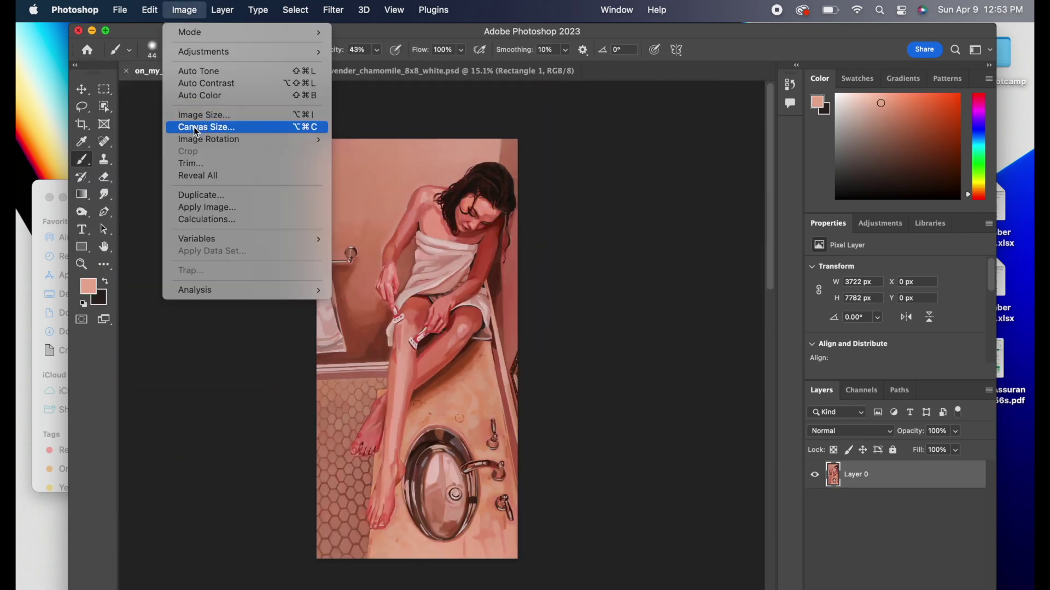
{"action": "left_click", "coordinate": [196, 127]}
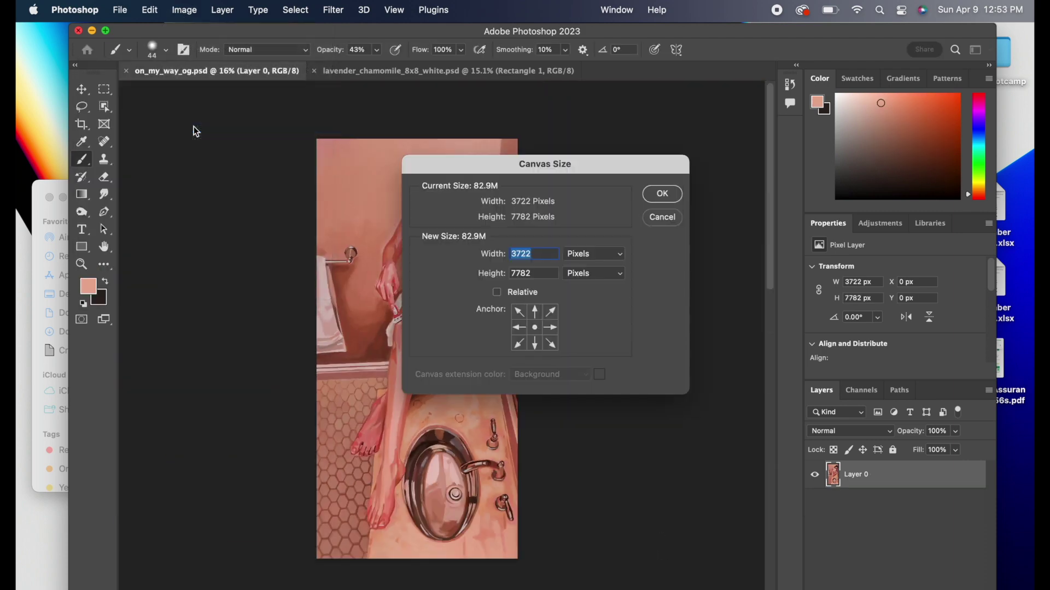
{"action": "left_click", "coordinate": [498, 293]}
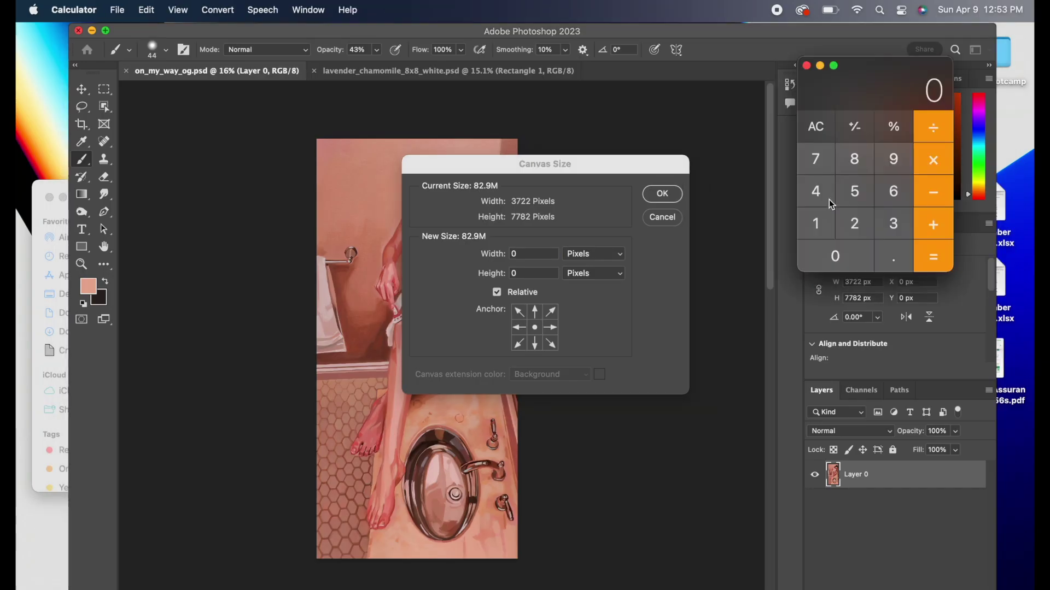
{"action": "left_click", "coordinate": [823, 172]}
{"action": "left_click", "coordinate": [854, 225]}
{"action": "left_click", "coordinate": [854, 224]}
{"action": "left_click", "coordinate": [894, 263]}
{"action": "left_click", "coordinate": [835, 256]}
{"action": "left_click", "coordinate": [855, 159]}
{"action": "left_click", "coordinate": [891, 225]}
{"action": "left_click", "coordinate": [933, 256]}
{"action": "left_click", "coordinate": [526, 254]}
{"action": "key", "text": "super+Tab"}
- Compute the height border from 7782 × 0.0416, enter 316 px, and apply the enlargement
{"action": "key", "text": "super+Tab"}
{"action": "type", "text": "309"}
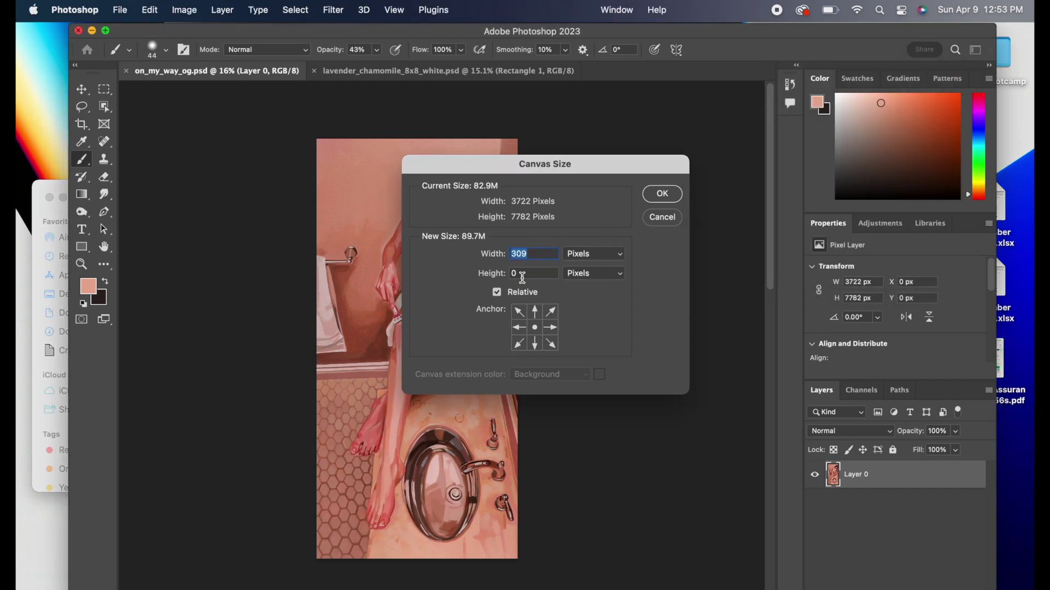
{"action": "key", "text": "super+Tab"}
{"action": "key", "text": "Escape"}
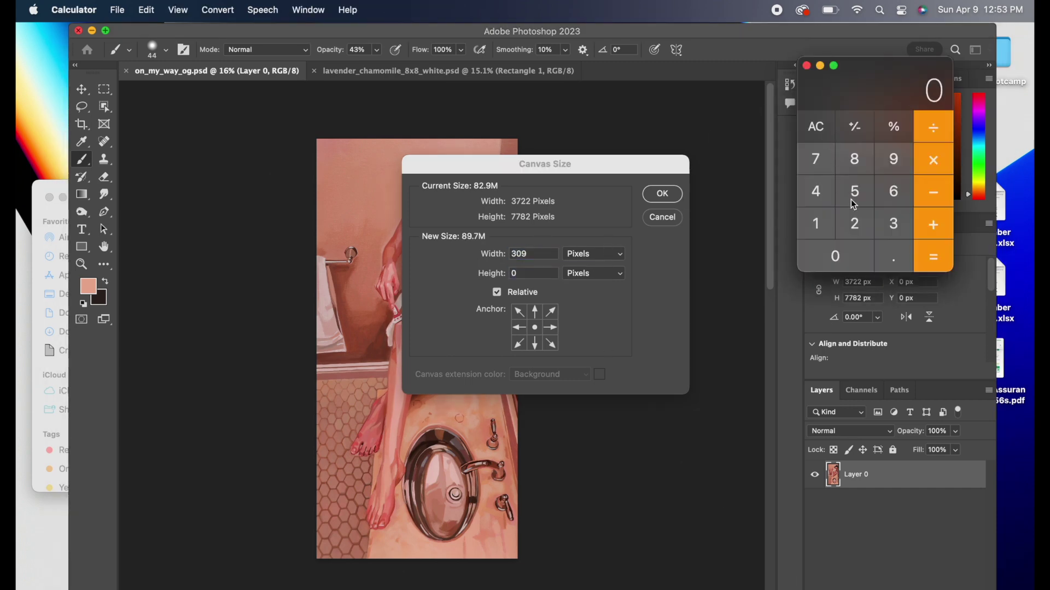
{"action": "left_click", "coordinate": [820, 161]}
{"action": "left_click", "coordinate": [870, 164]}
{"action": "left_click", "coordinate": [854, 224]}
{"action": "left_click", "coordinate": [934, 161]}
{"action": "type", "text": "0.0416"}
{"action": "key", "text": "Return"}
{"action": "left_click", "coordinate": [519, 274]}
{"action": "type", "text": "316"}
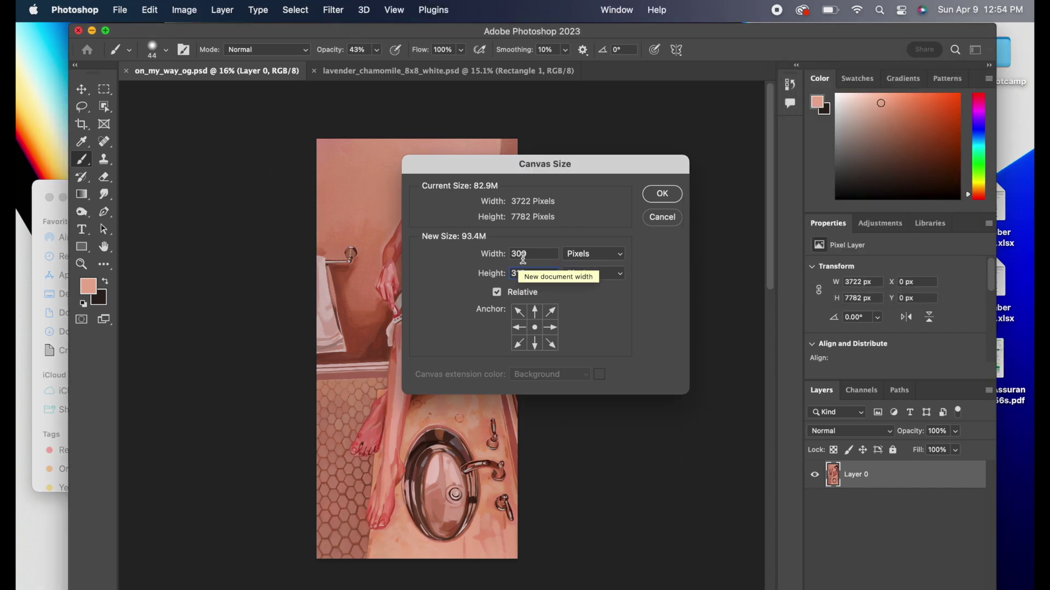
{"action": "left_click", "coordinate": [659, 198]}
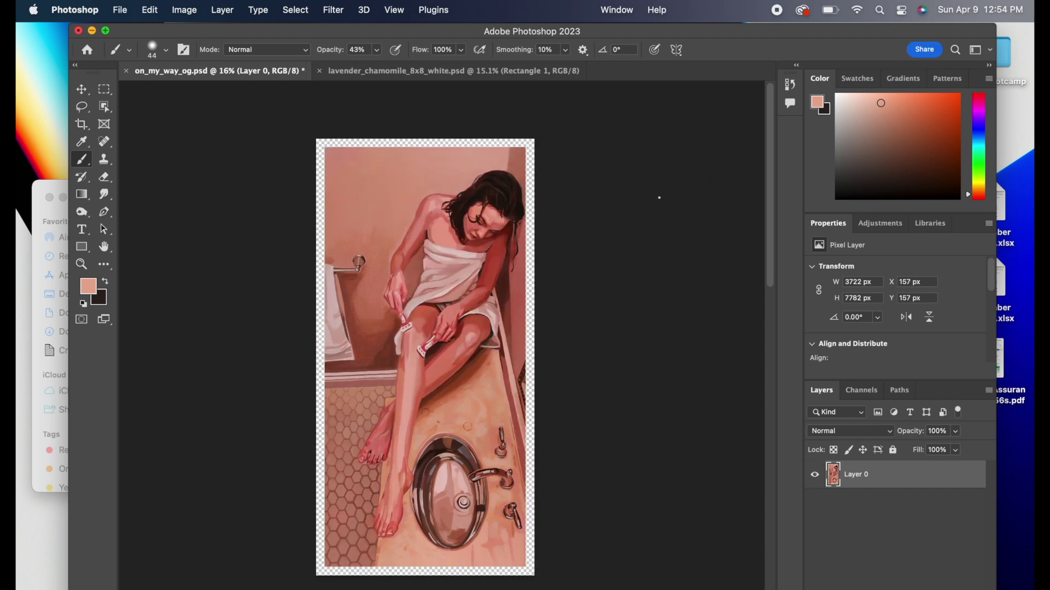
- Add an f5f5f5 Solid Color fill layer and place it beneath Layer 0
{"action": "scroll", "coordinate": [425, 343], "scroll_direction": "down", "scroll_amount": 2}
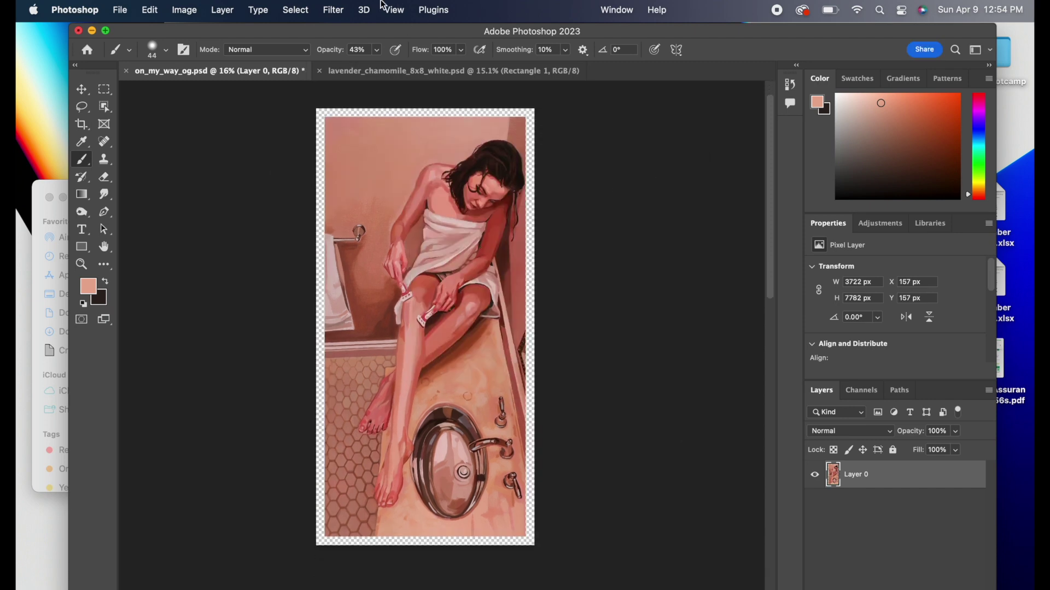
{"action": "left_click", "coordinate": [224, 11]}
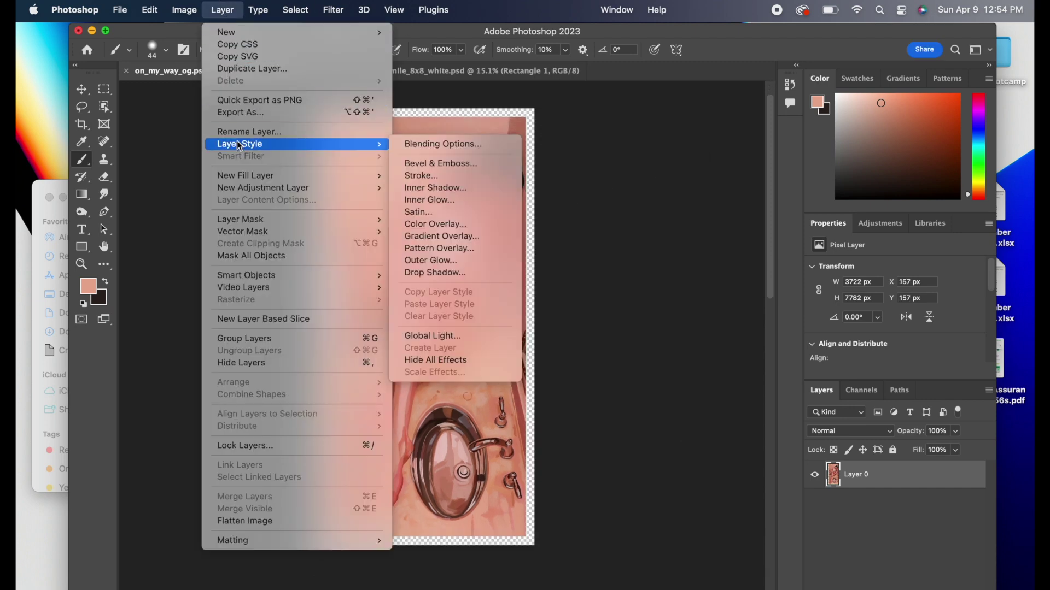
{"action": "mouse_move", "coordinate": [252, 177]}
{"action": "left_click", "coordinate": [429, 175]}
{"action": "left_click", "coordinate": [650, 298]}
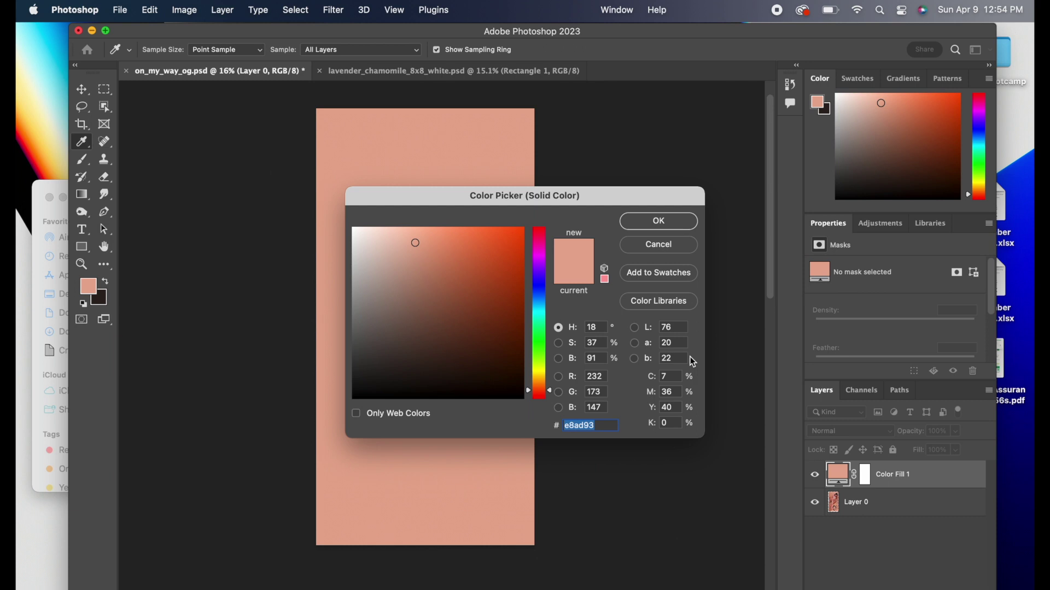
{"action": "type", "text": "f5f5f5"}
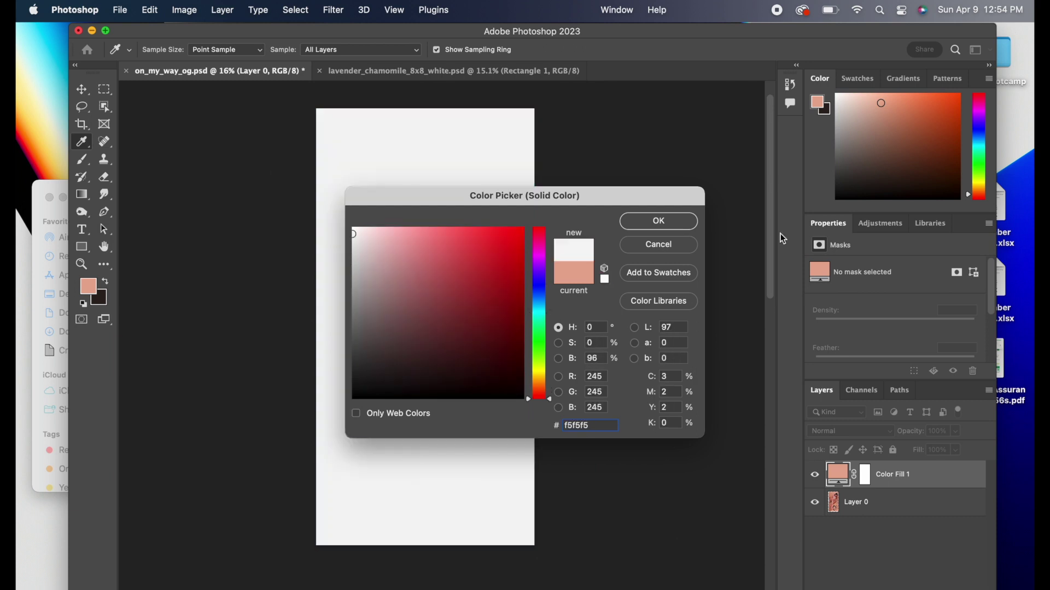
{"action": "left_click", "coordinate": [676, 222]}
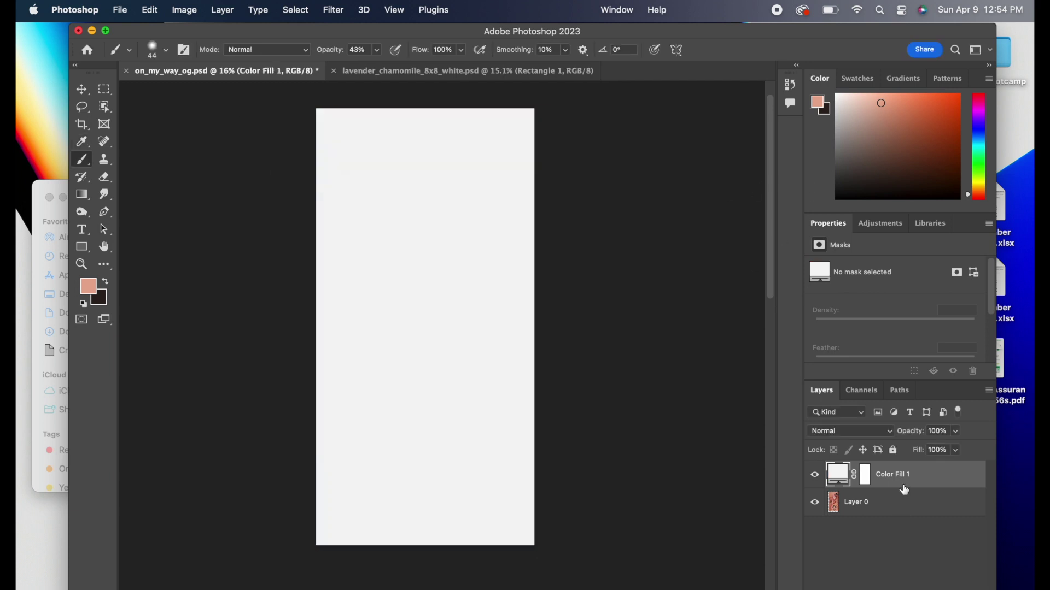
{"action": "left_click_drag", "start_coordinate": [906, 491], "coordinate": [907, 542]}
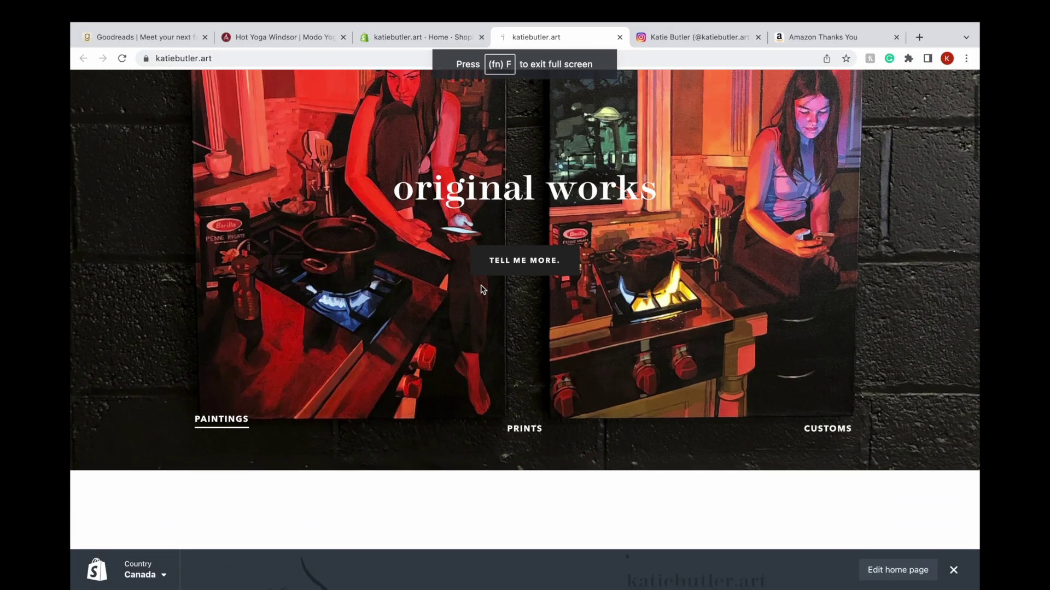
- Use VIEW ALL on the katiebutler.art homepage and browse the Artist Project Toronto prints
{"action": "scroll", "coordinate": [481, 286], "scroll_direction": "down", "scroll_amount": 5}
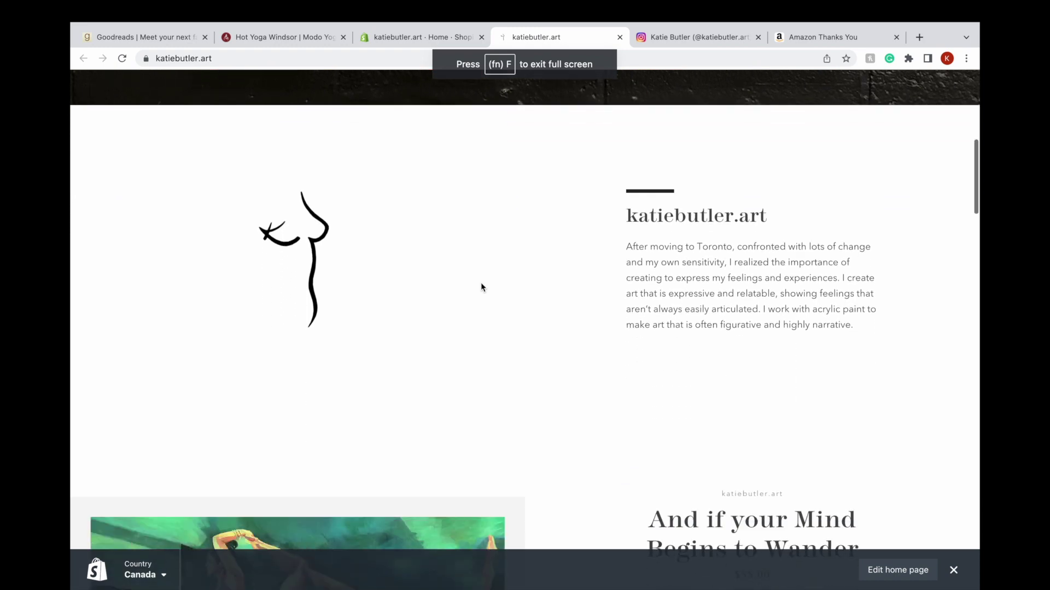
{"action": "scroll", "coordinate": [482, 287], "scroll_direction": "down", "scroll_amount": 10}
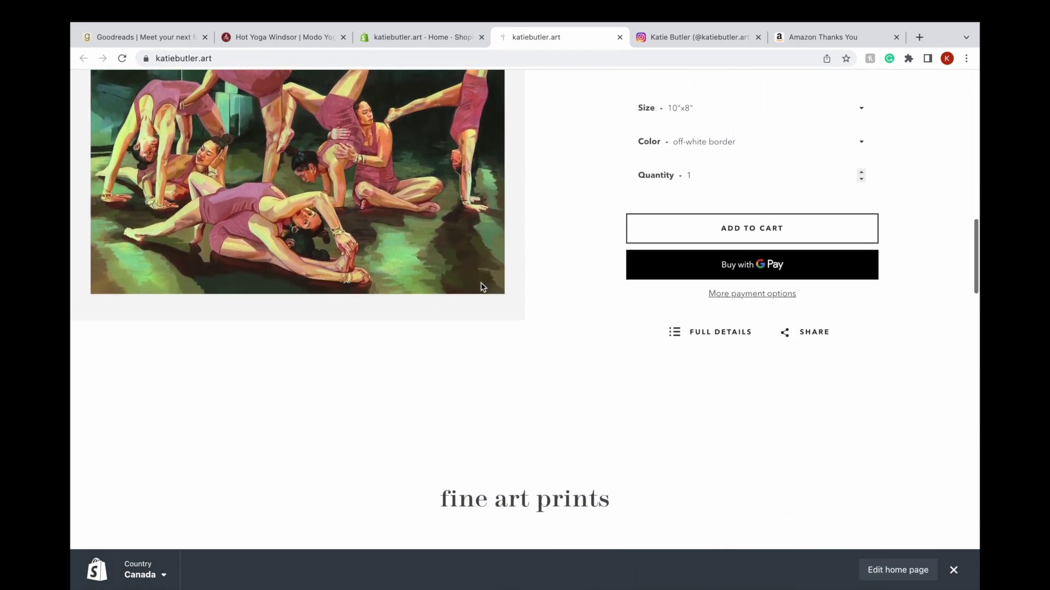
{"action": "scroll", "coordinate": [481, 286], "scroll_direction": "down", "scroll_amount": 10}
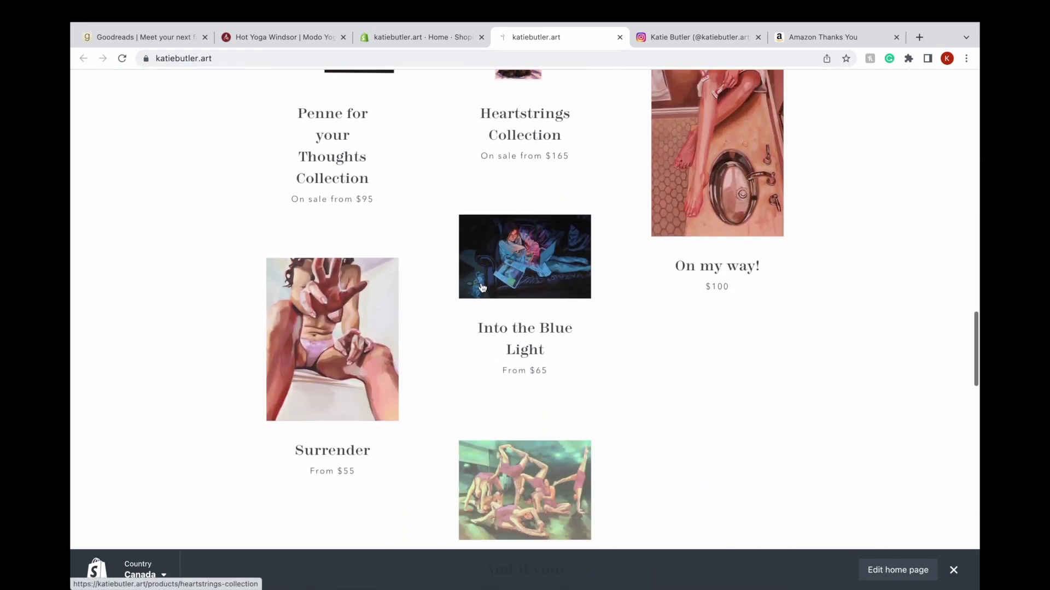
{"action": "scroll", "coordinate": [481, 286], "scroll_direction": "down", "scroll_amount": 6}
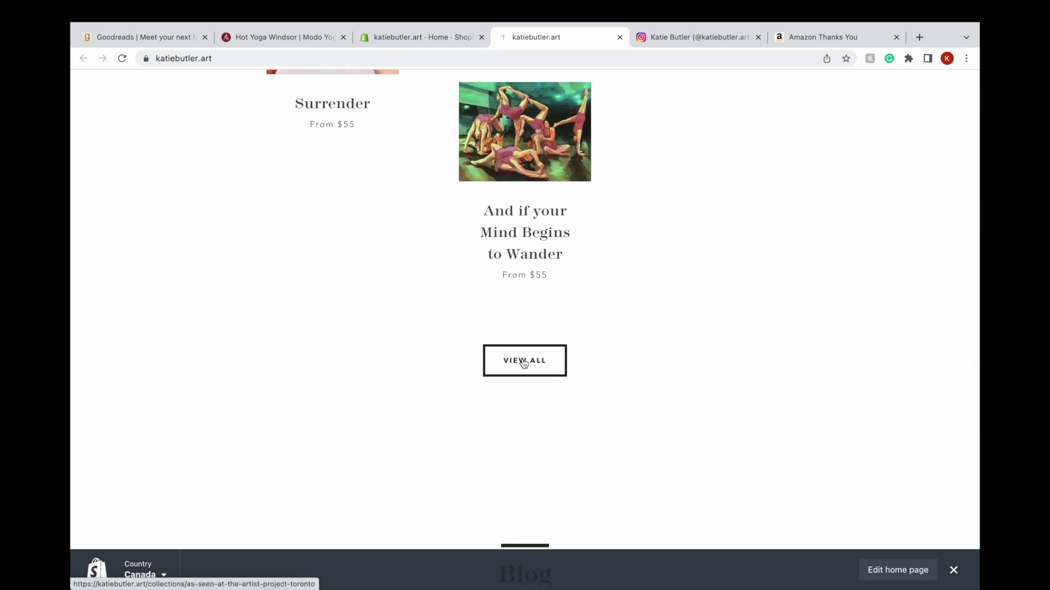
{"action": "left_click", "coordinate": [523, 362]}
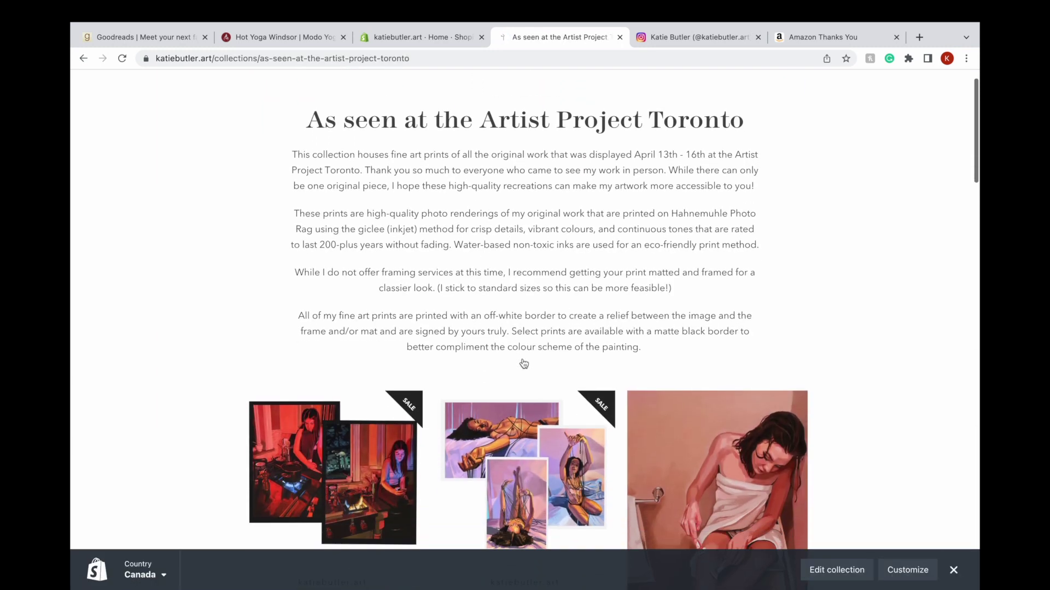
{"action": "scroll", "coordinate": [524, 364], "scroll_direction": "down", "scroll_amount": 8}
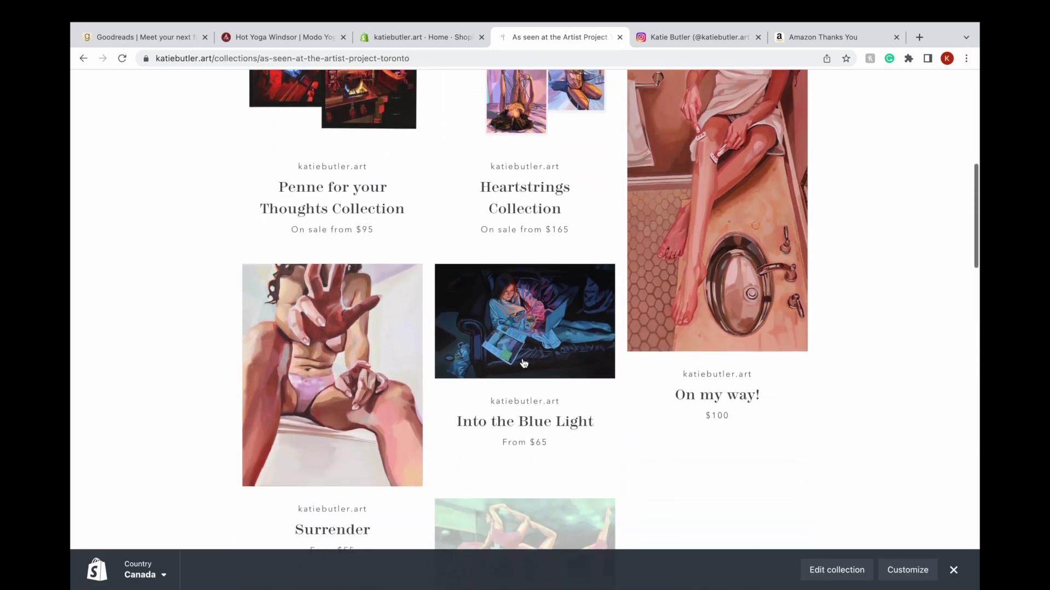
{"action": "scroll", "coordinate": [524, 363], "scroll_direction": "down", "scroll_amount": 9}
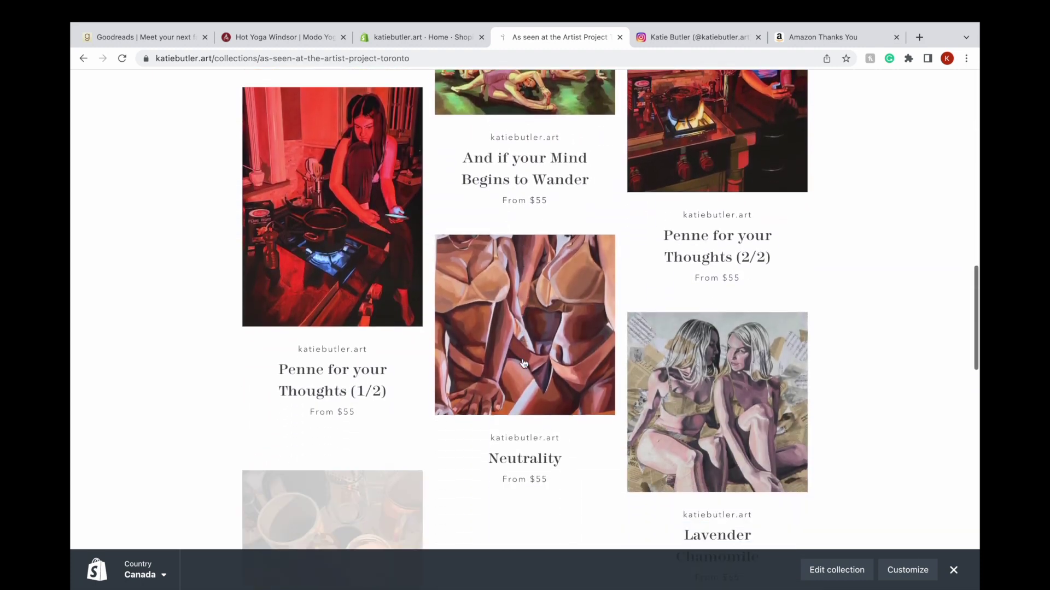
{"action": "scroll", "coordinate": [524, 363], "scroll_direction": "down", "scroll_amount": 7}
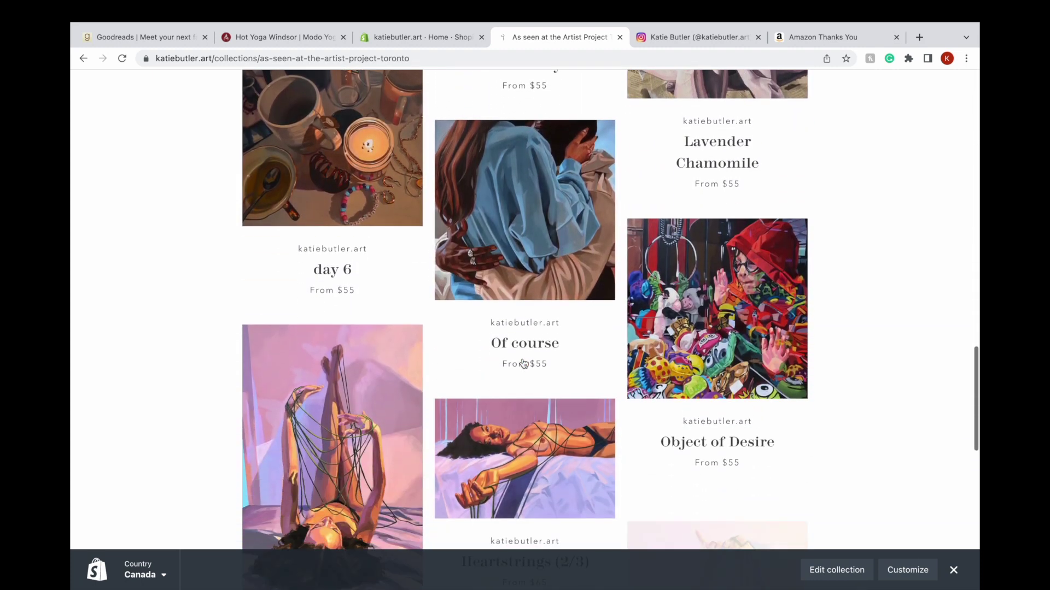
{"action": "scroll", "coordinate": [523, 364], "scroll_direction": "down", "scroll_amount": 6}
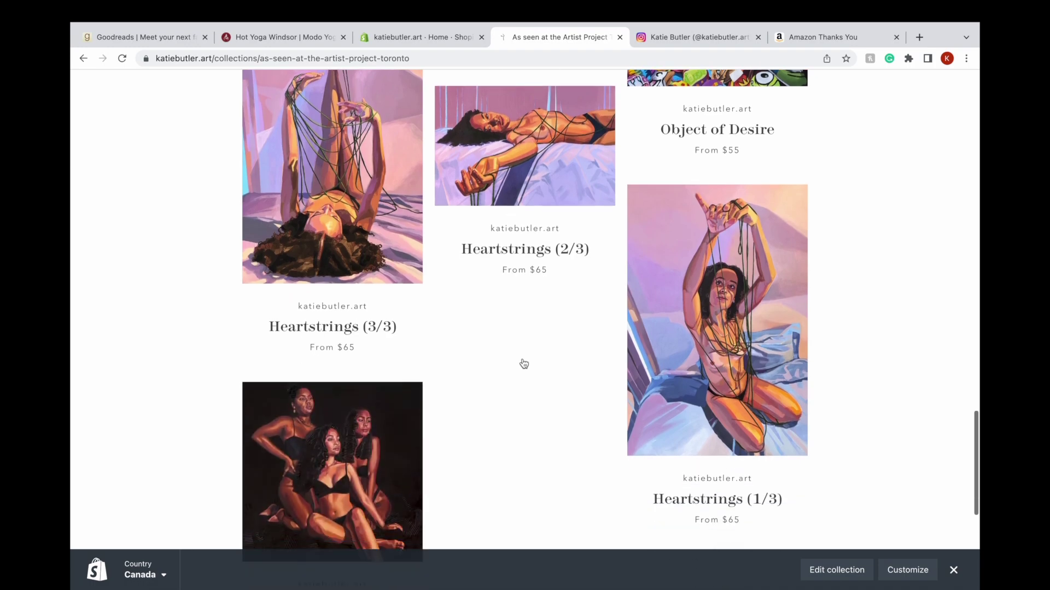
{"action": "scroll", "coordinate": [524, 363], "scroll_direction": "down", "scroll_amount": 5}
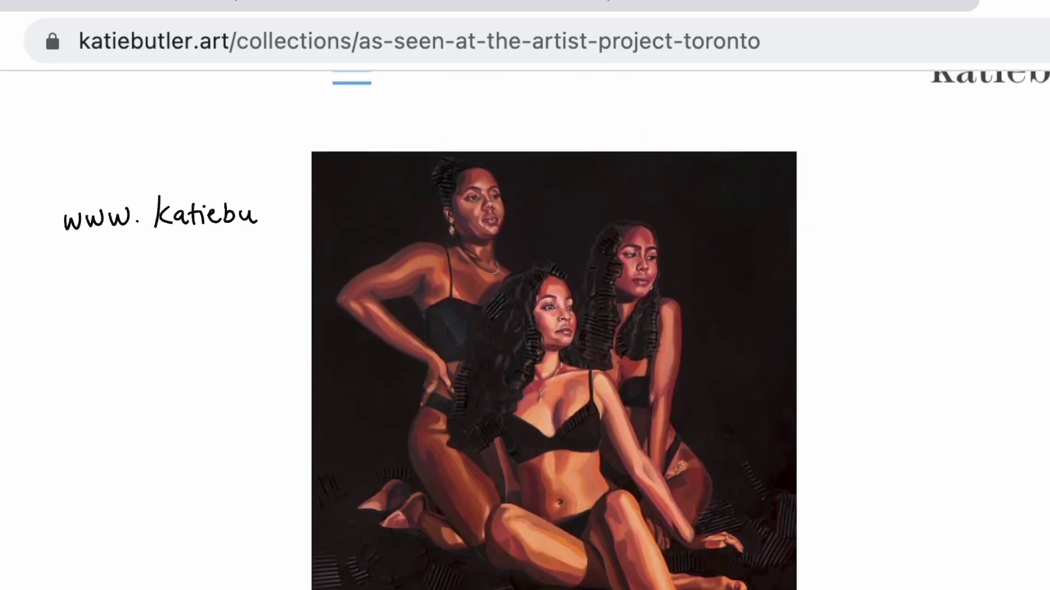